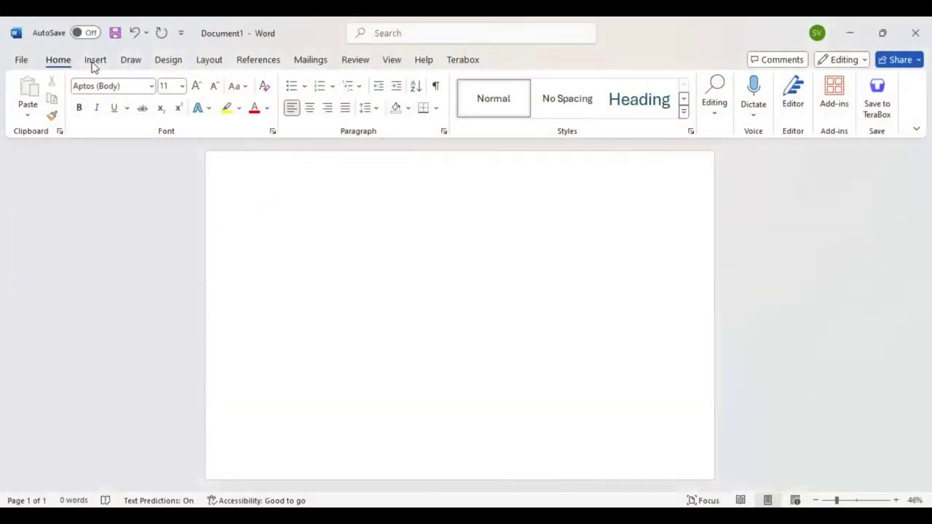
Draw a rectangle stretched across the entire page.
left_click(95, 61)
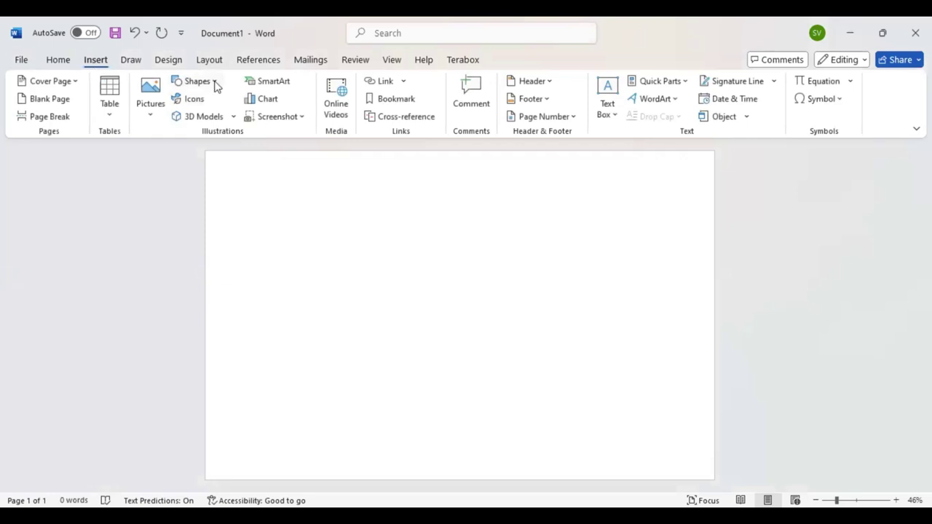
left_click_drag(233, 162, 713, 479)
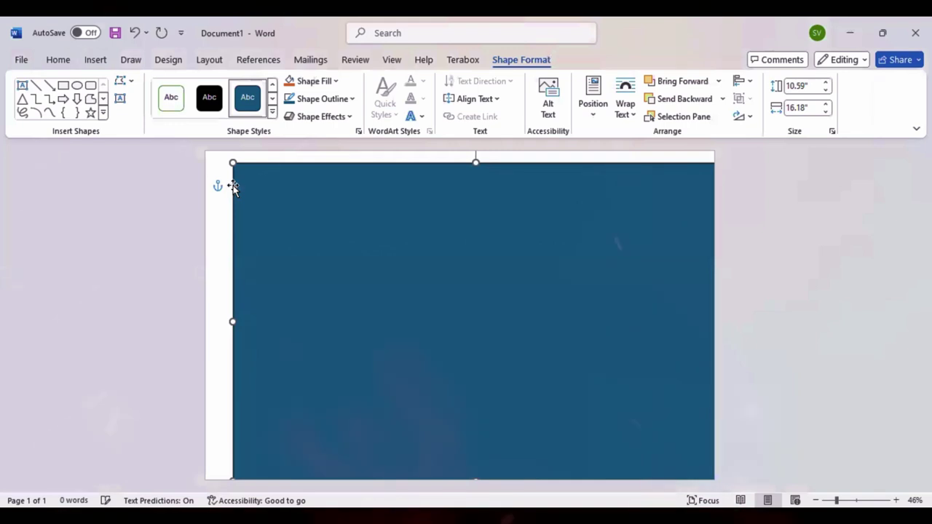
left_click_drag(228, 159, 207, 152)
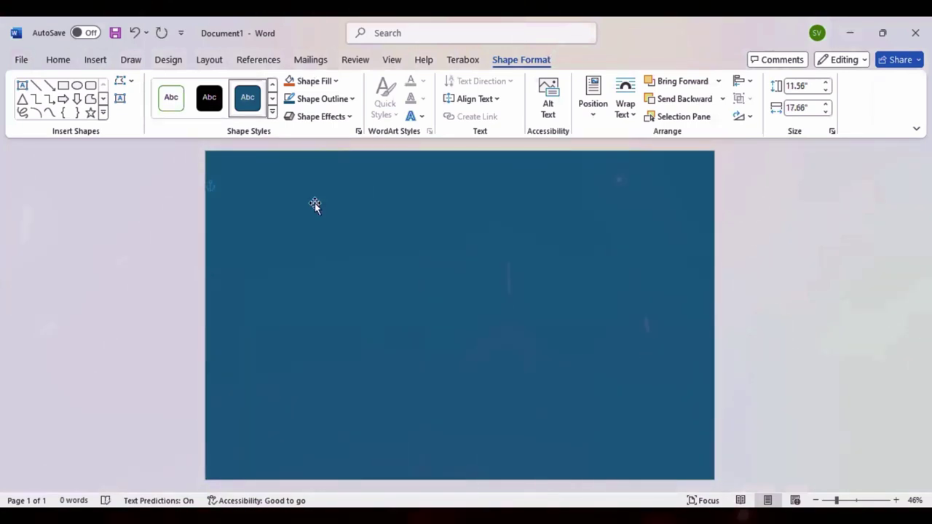
Remove the rectangle's outline and fill it White, Background 1, Darker 50%.
left_click(349, 100)
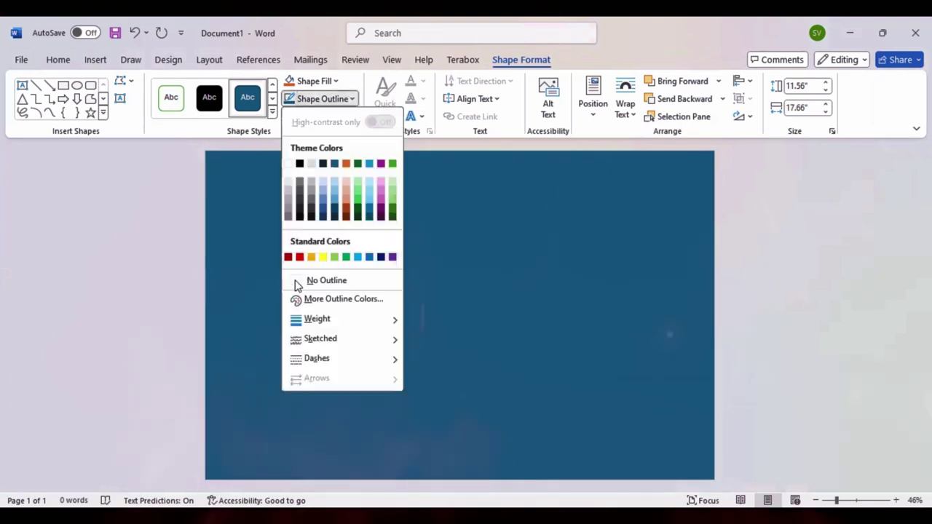
left_click(348, 93)
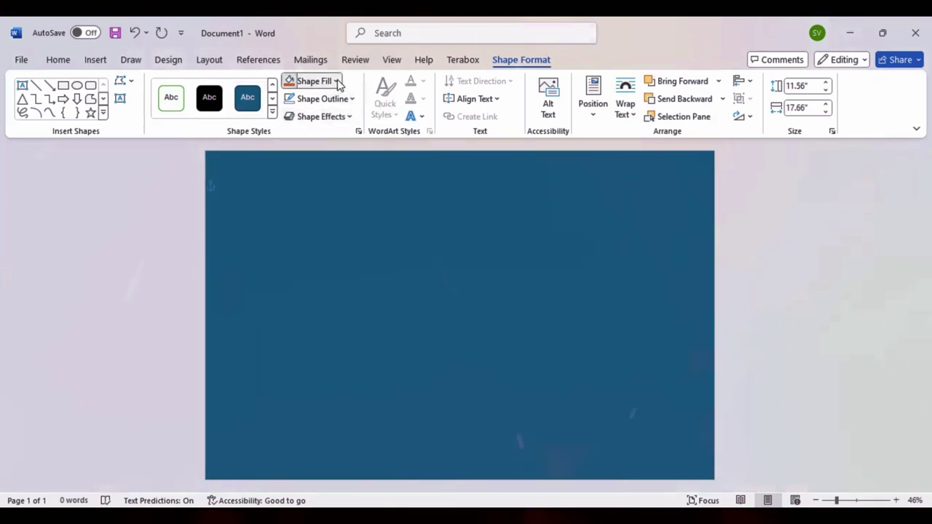
left_click(336, 81)
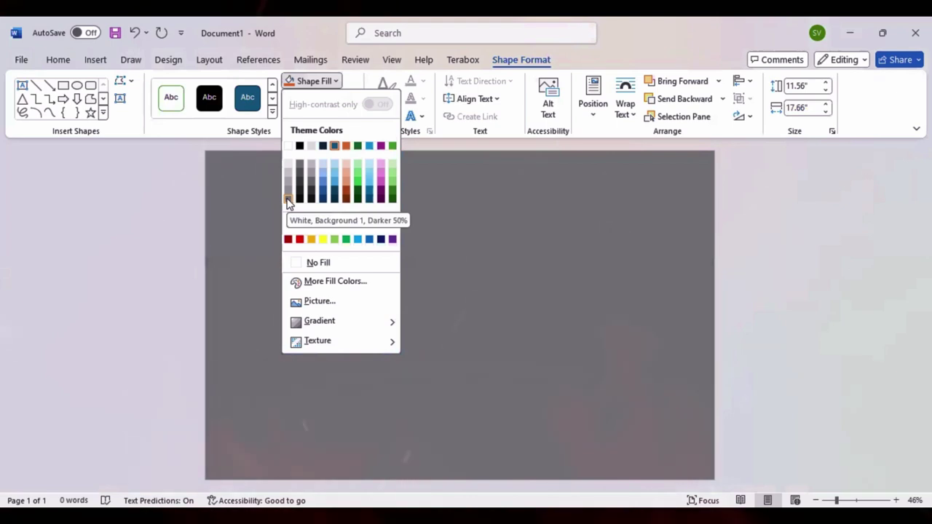
left_click(215, 211)
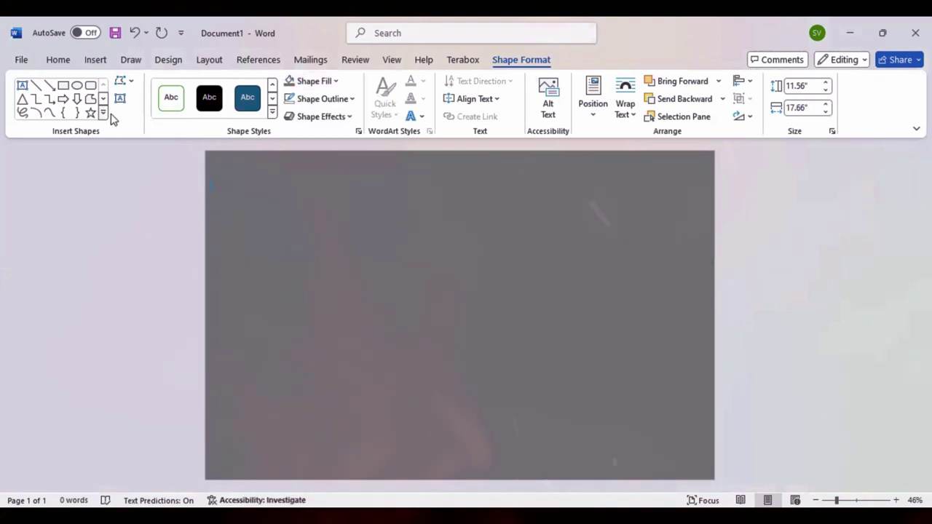
left_click(104, 113)
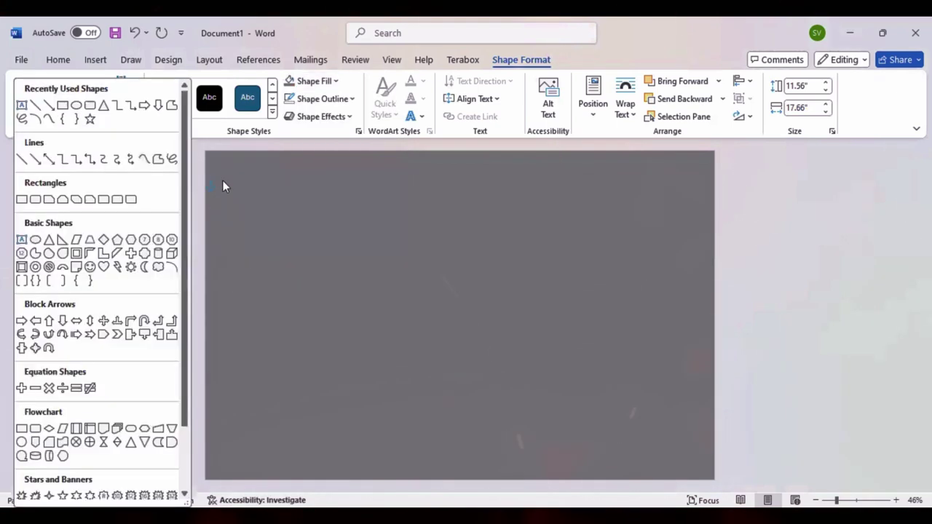
Draw a second rectangle near the top-left and enlarge it toward the lower right.
left_click(63, 106)
left_click(64, 105)
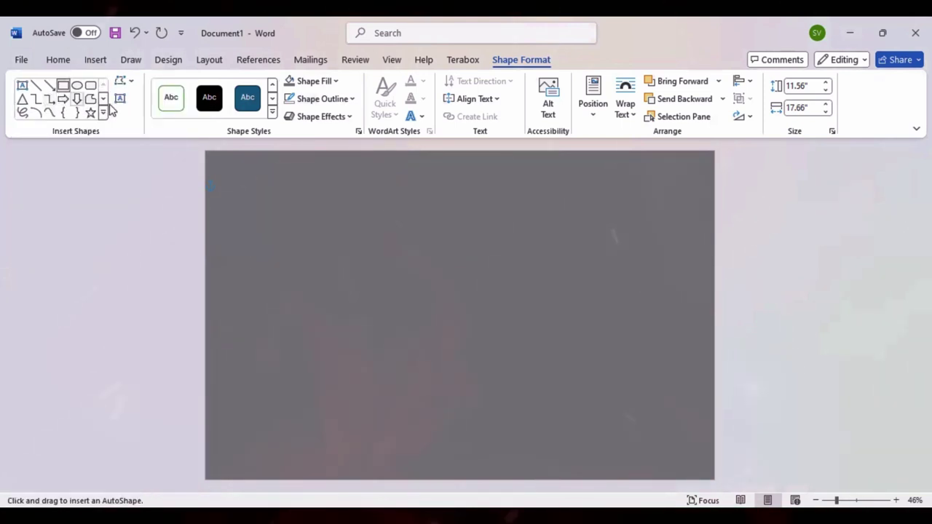
key("Escape")
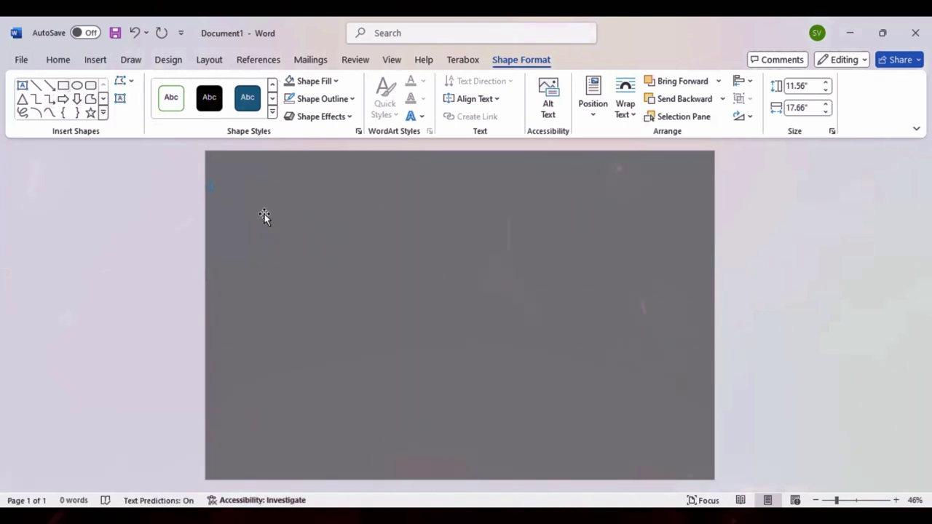
left_click(63, 85)
left_click_drag(250, 187, 412, 343)
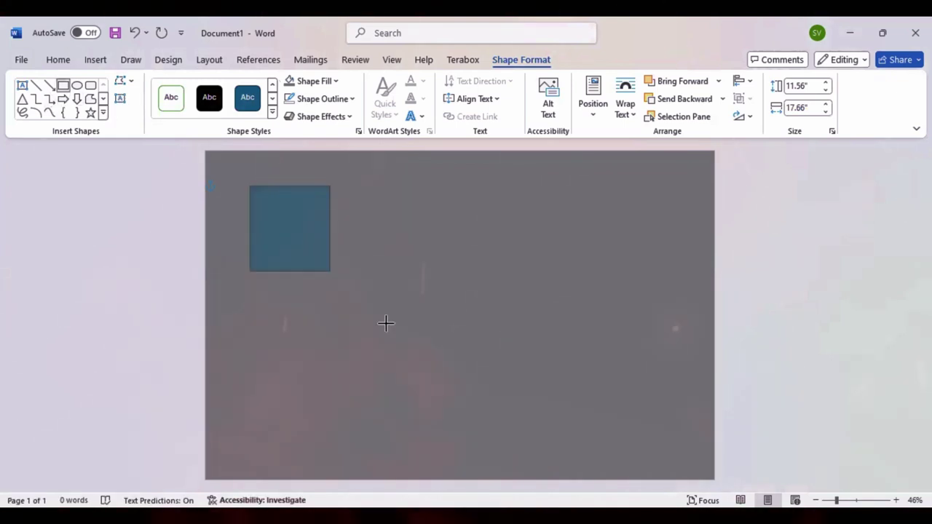
left_click_drag(634, 418, 685, 449)
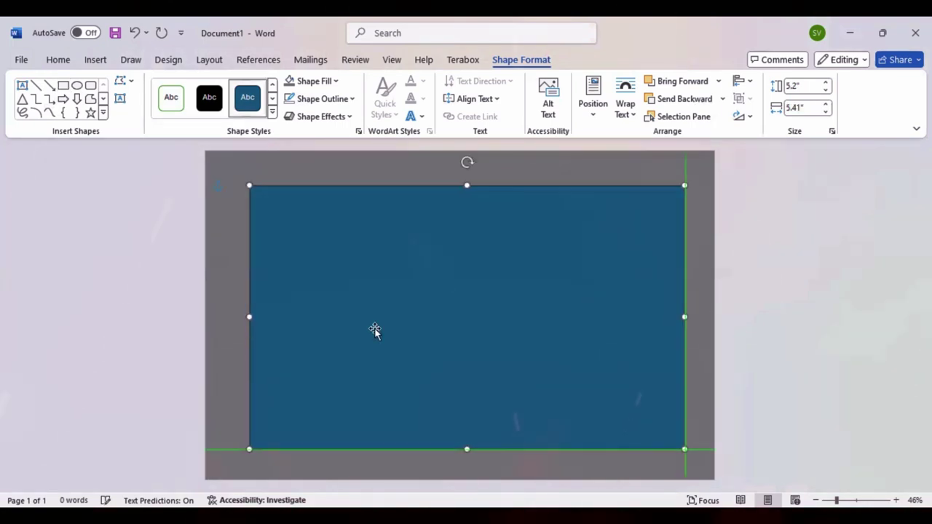
Resize the second rectangle to just inside the page edges and centre it.
left_click_drag(233, 167, 234, 165)
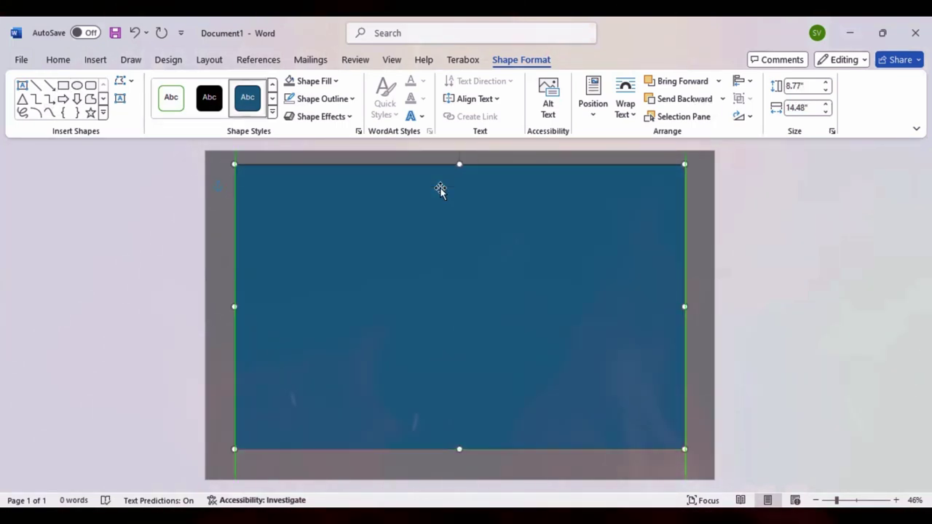
left_click_drag(233, 309, 221, 306)
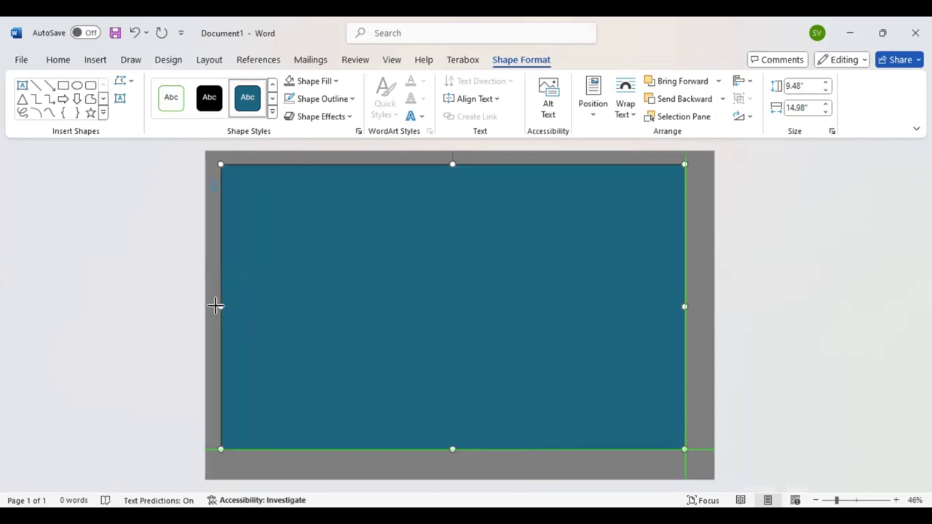
left_click_drag(697, 318, 699, 308)
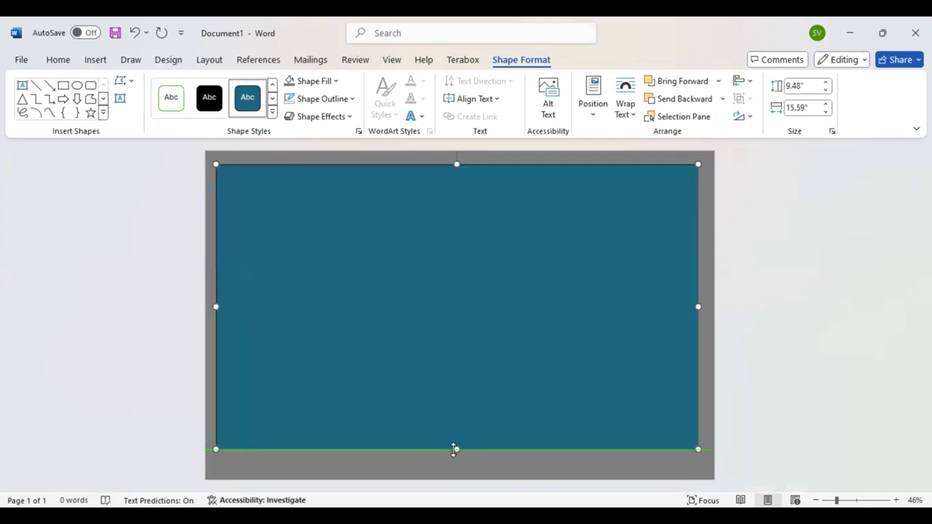
left_click_drag(455, 449, 454, 469)
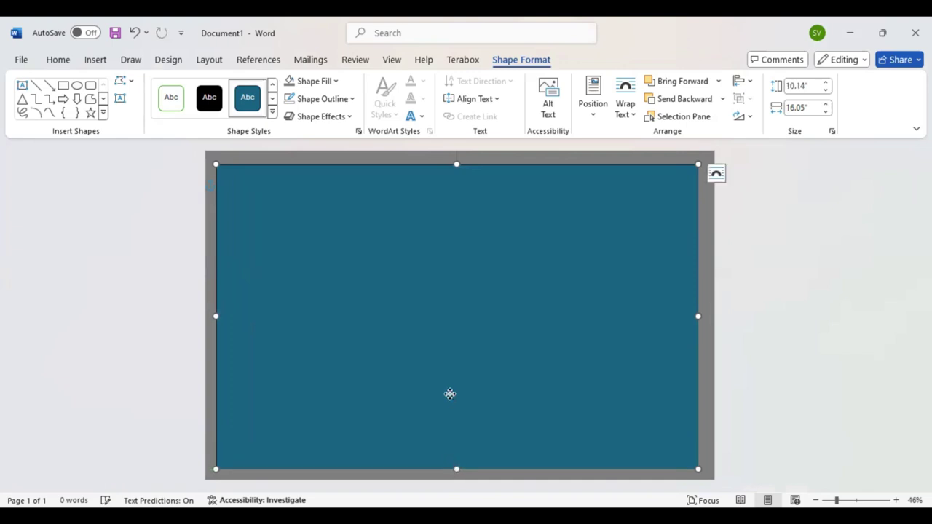
left_click_drag(451, 391, 451, 390)
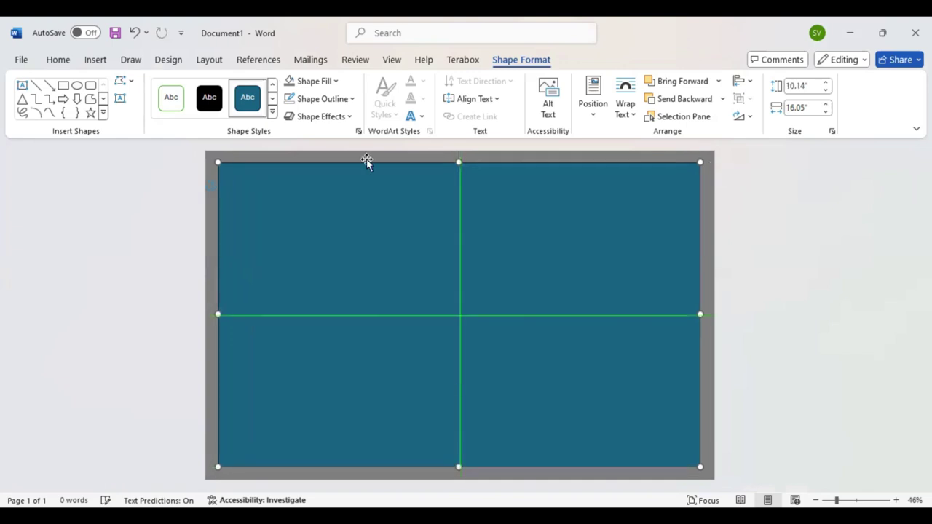
key("Right")
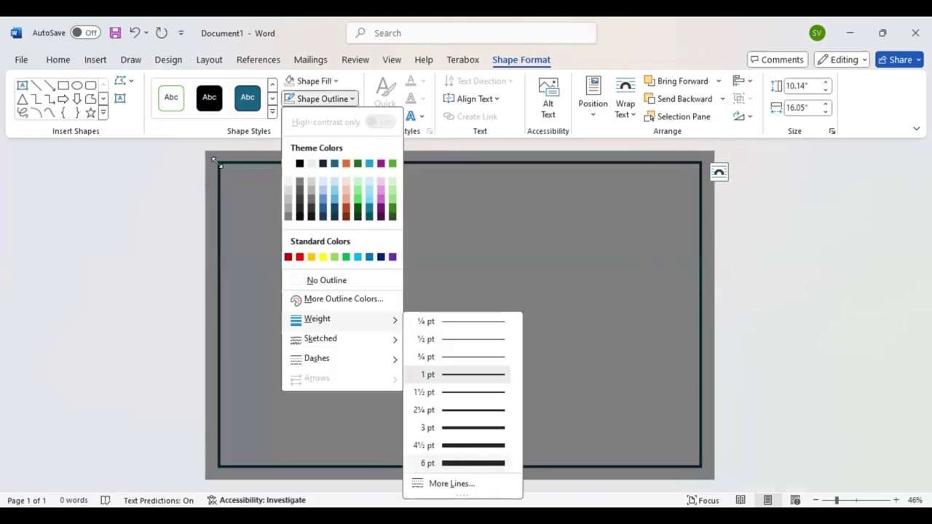
Give the rectangle a thick black border and fine-tune it to 9.68" by 15.47", centred.
left_click(216, 161)
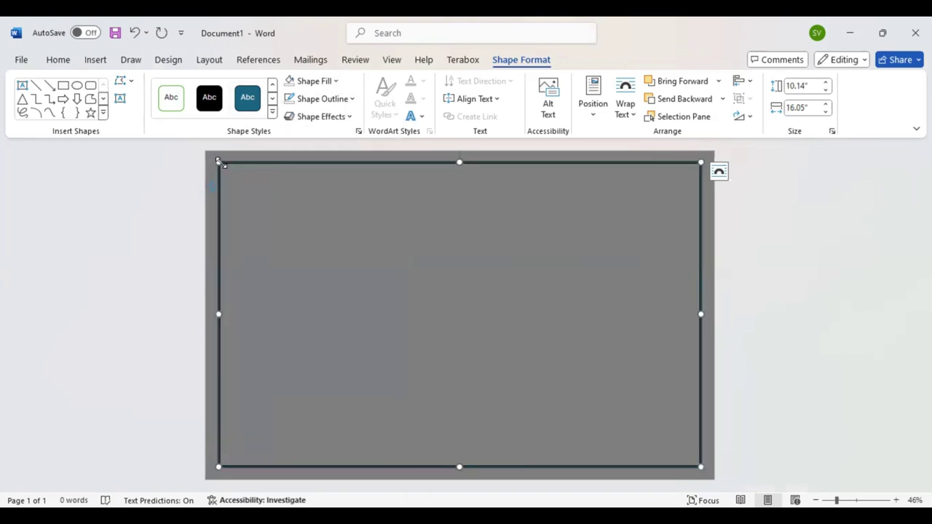
left_click_drag(240, 176, 239, 175)
left_click_drag(448, 175, 444, 171)
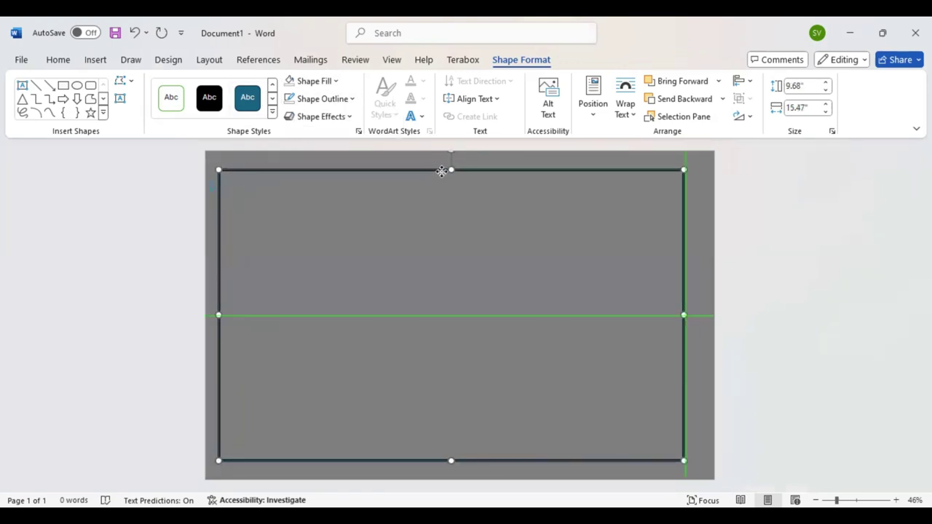
left_click_drag(339, 137, 341, 138)
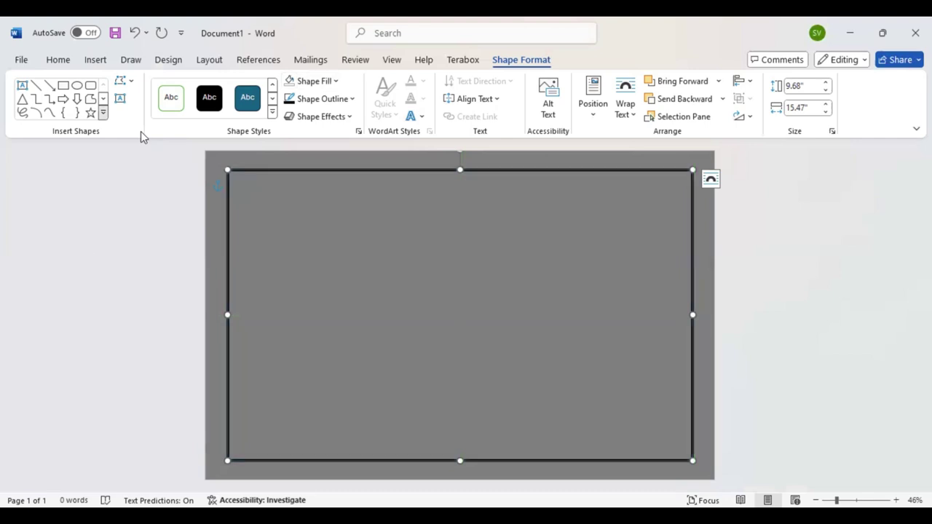
Draw a Half Frame at the top-left, thin its arms, and set the red copy into the bottom-right corner.
left_click(102, 112)
left_click(51, 262)
left_click_drag(289, 189, 398, 332)
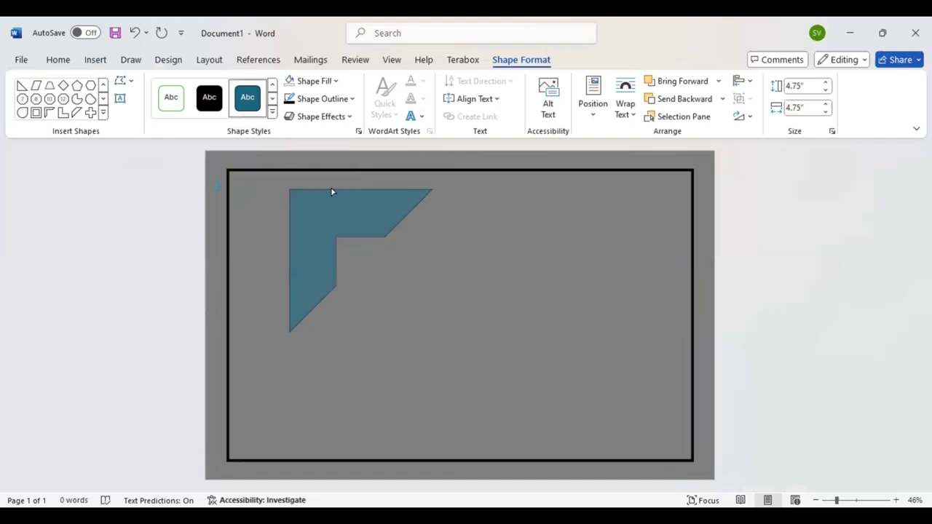
left_click(289, 228)
mouse_move(289, 230)
left_mouse_down()
mouse_move(299, 208)
mouse_move(230, 179)
left_mouse_up()
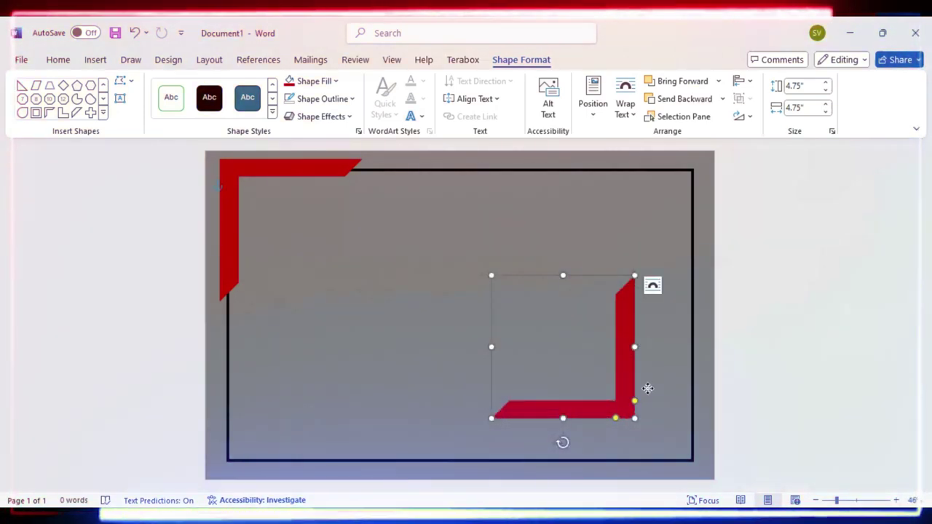
left_click_drag(654, 380, 677, 407)
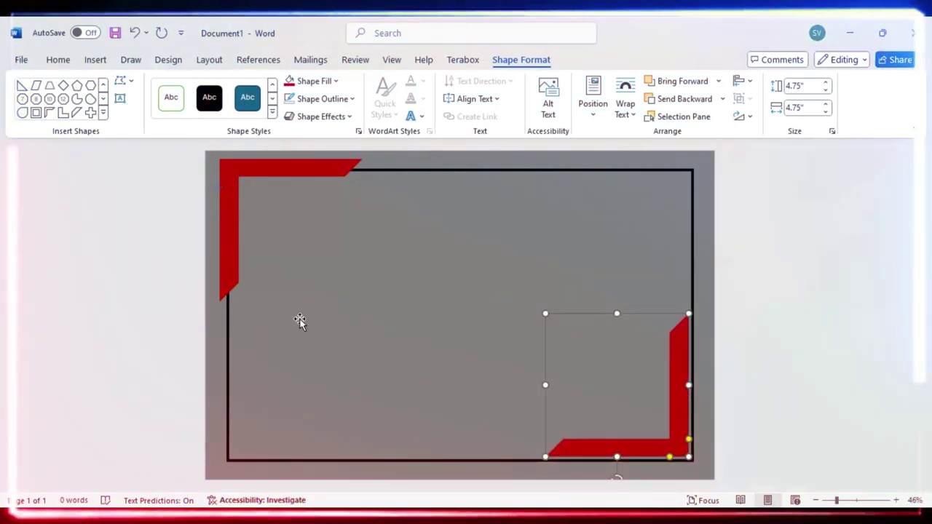
Copy the top-left red corner, shrink it to 2.39" with thinner arms, and tuck it inside.
left_click(231, 198)
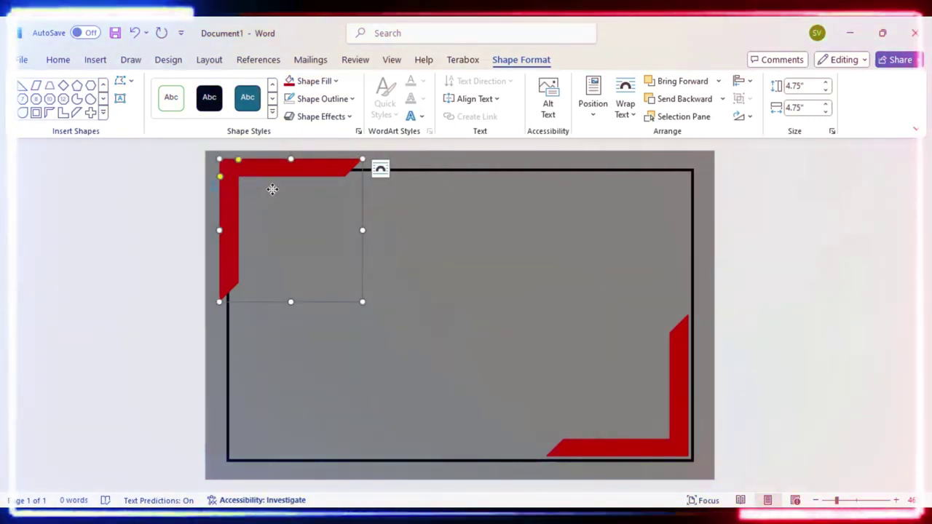
left_click_drag(283, 191, 326, 218)
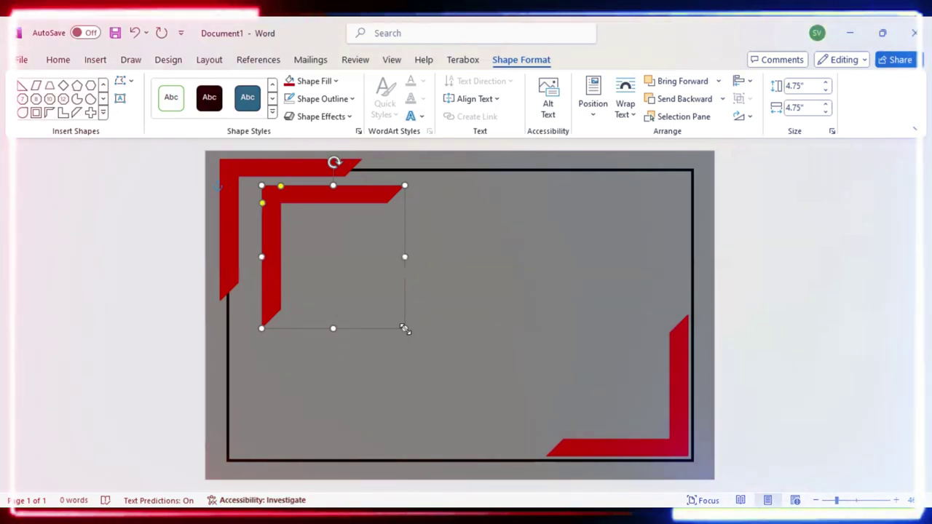
left_click_drag(404, 328, 367, 291)
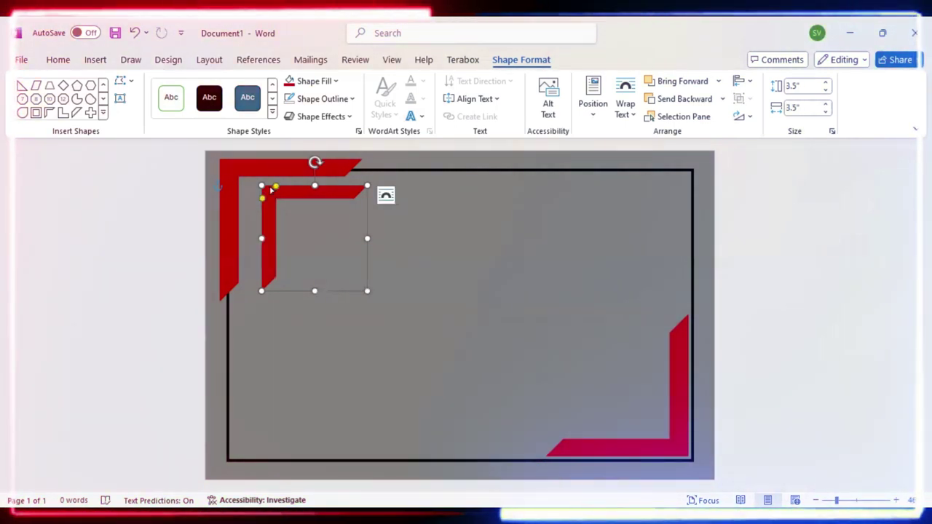
left_click_drag(276, 191, 267, 194)
left_click_drag(367, 291, 335, 260)
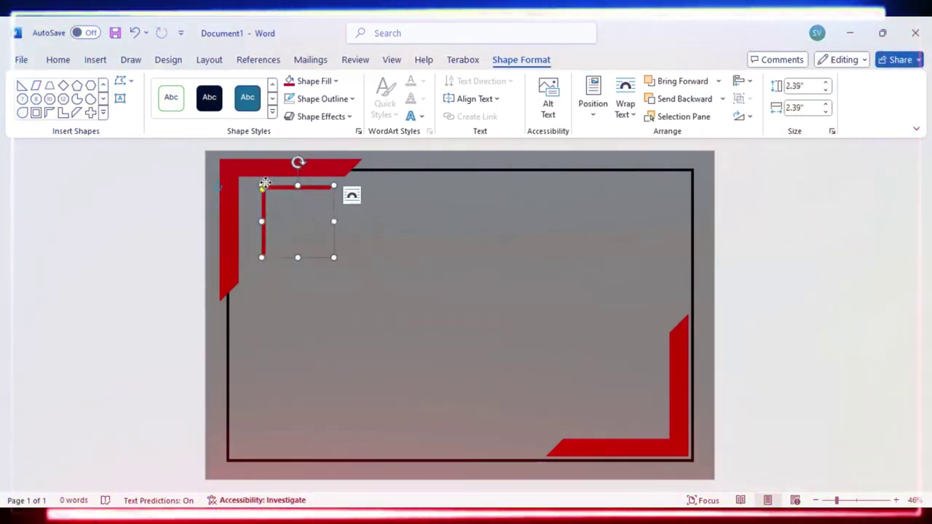
left_click_drag(283, 186, 264, 182)
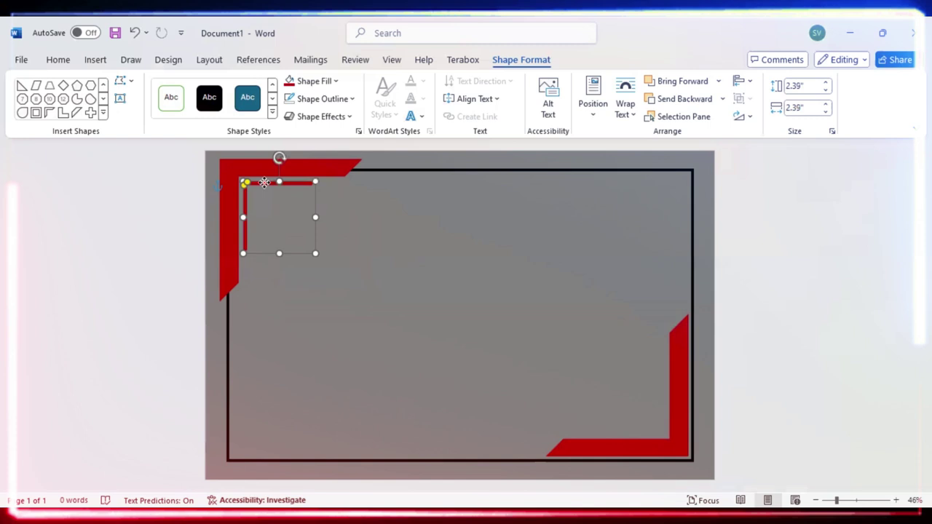
left_click(336, 81)
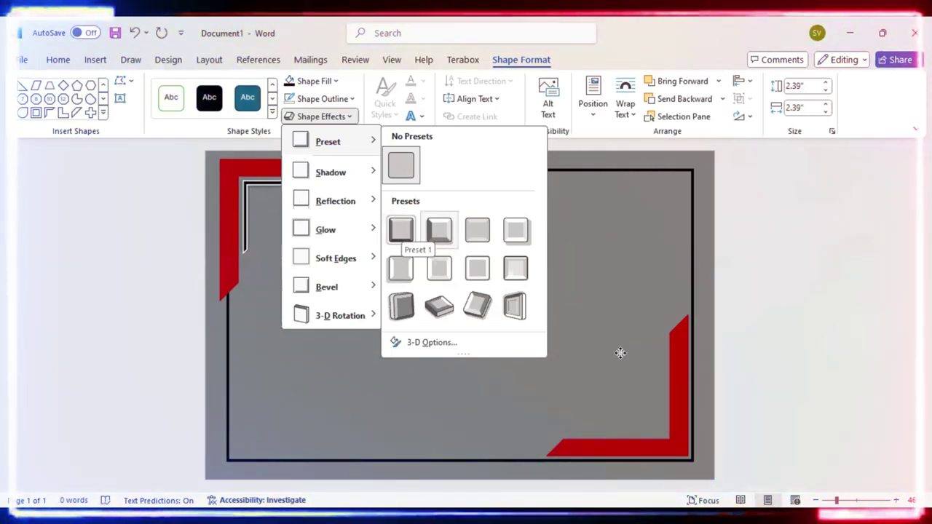
Rotate the copied black corner line to fit inside the bottom-right red corner.
left_click(636, 408)
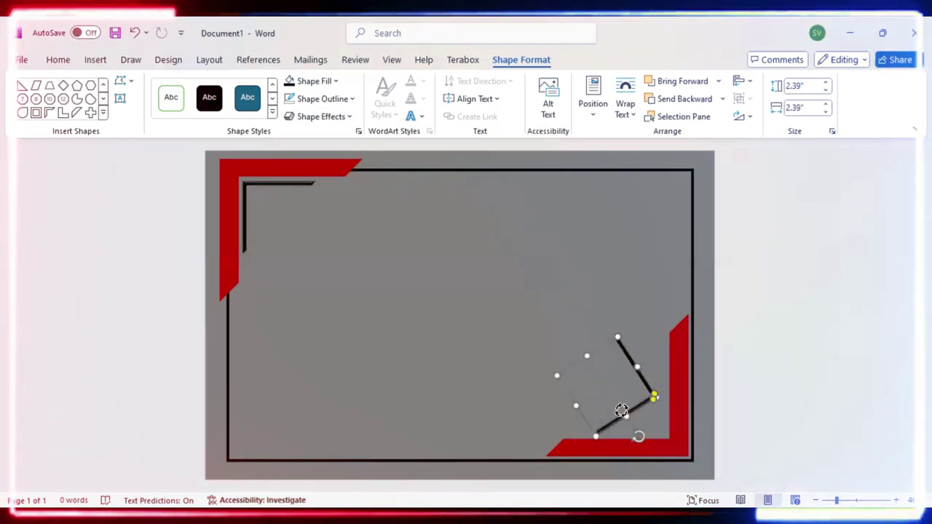
left_click_drag(606, 400, 662, 416)
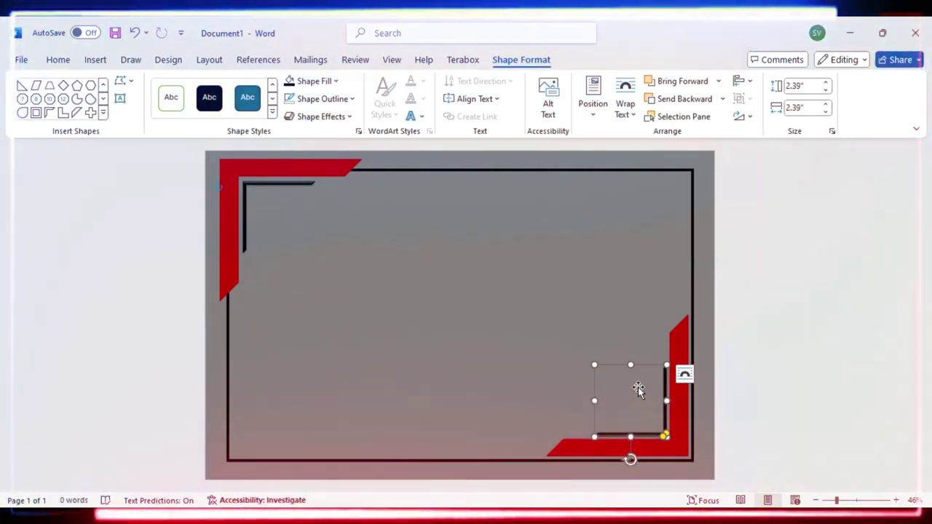
left_click(662, 397)
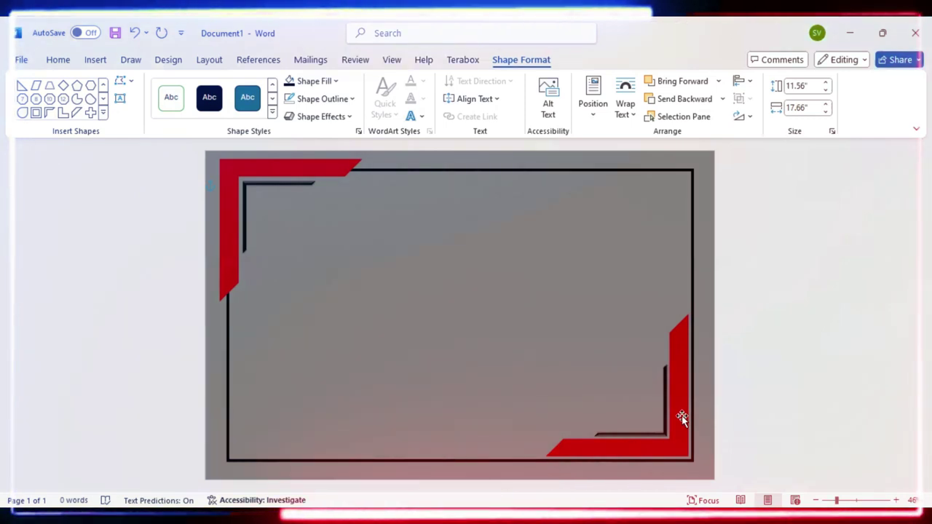
Apply the Preset 2 bevel to both red corner shapes.
left_click(677, 378)
left_click(270, 167, "shift")
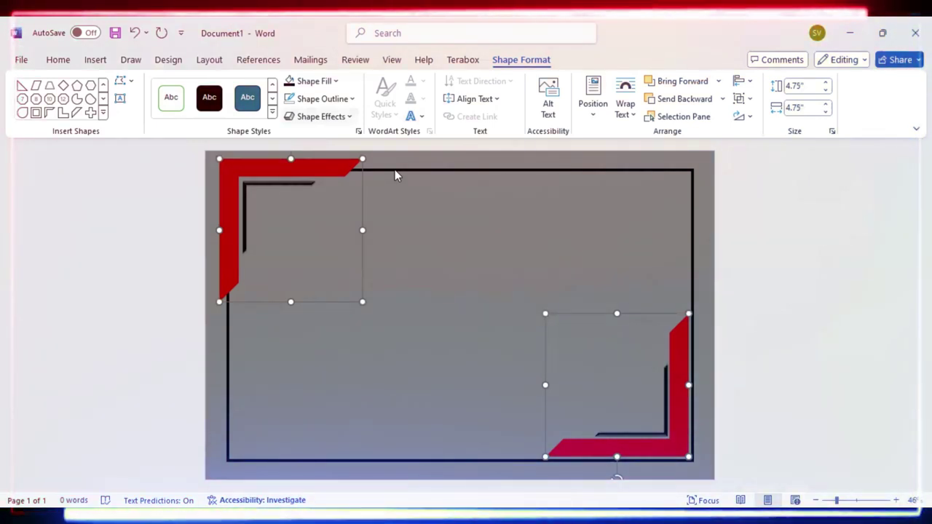
left_click(320, 117)
mouse_move(327, 141)
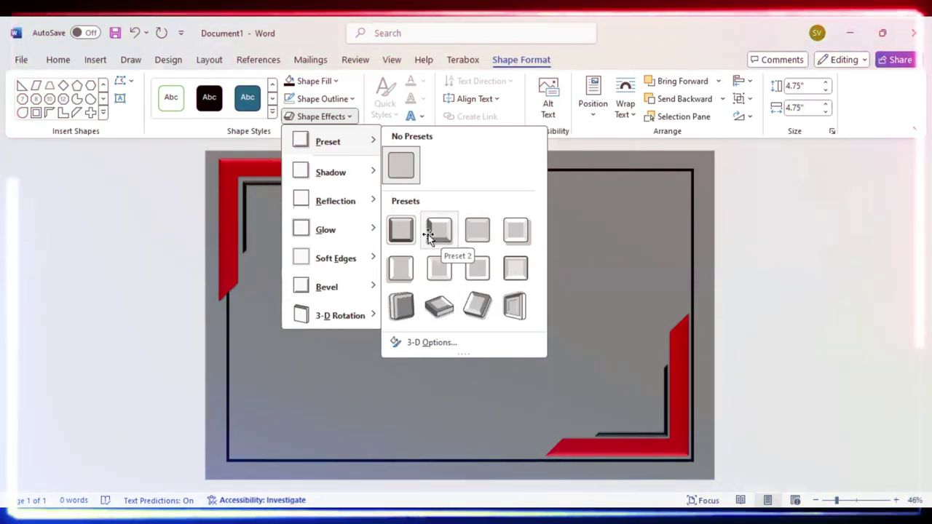
key("Escape")
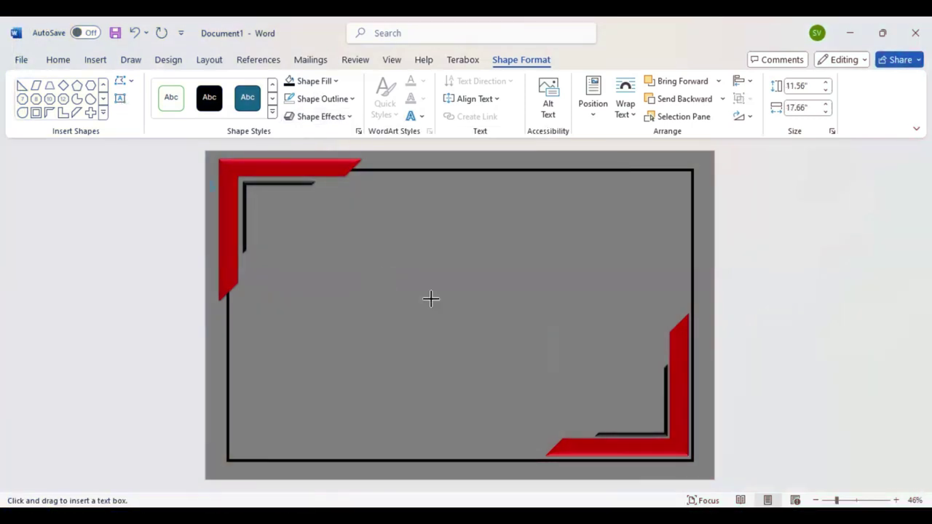
Draw a title box reading Certificate near the top, remove its fill, and centre the text.
left_click_drag(429, 268, 659, 319)
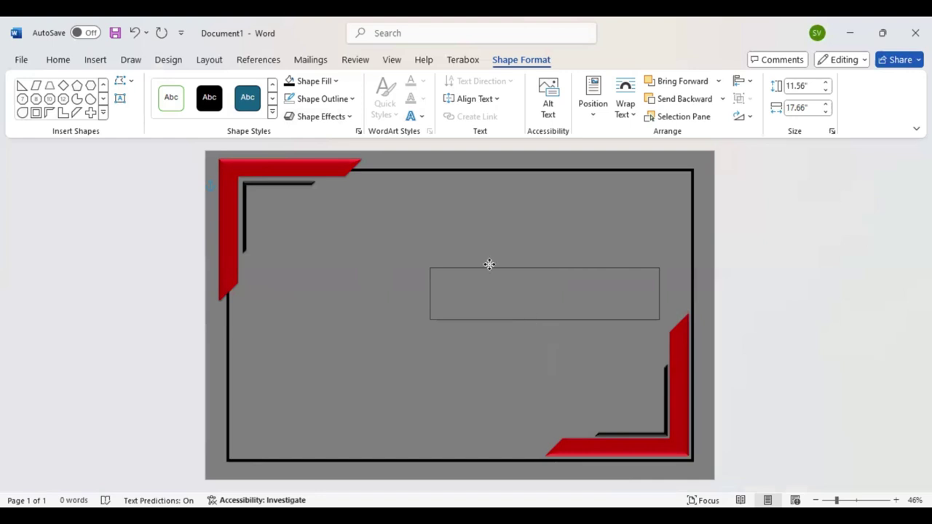
mouse_move(489, 264)
left_mouse_down()
mouse_move(426, 251)
mouse_move(456, 250)
mouse_move(455, 231)
left_mouse_up()
type("Certificate")
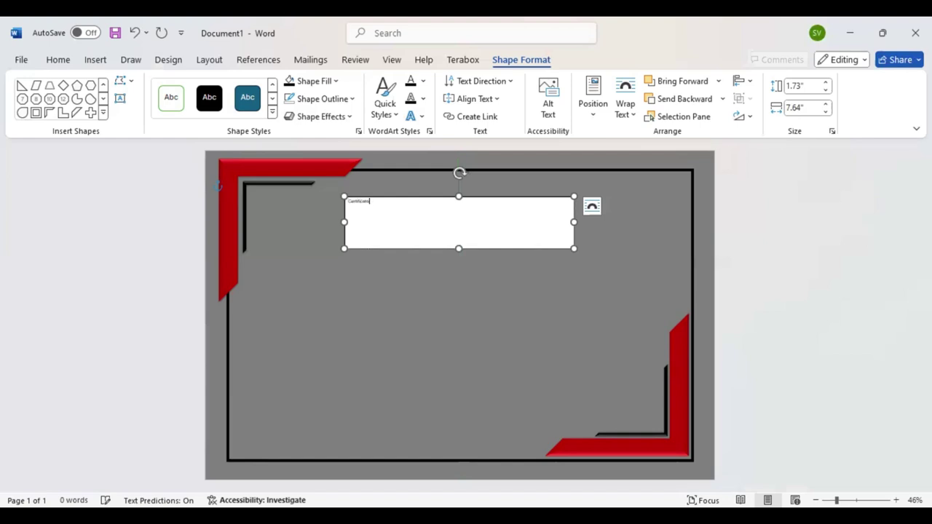
double_click(344, 206)
left_click(295, 266)
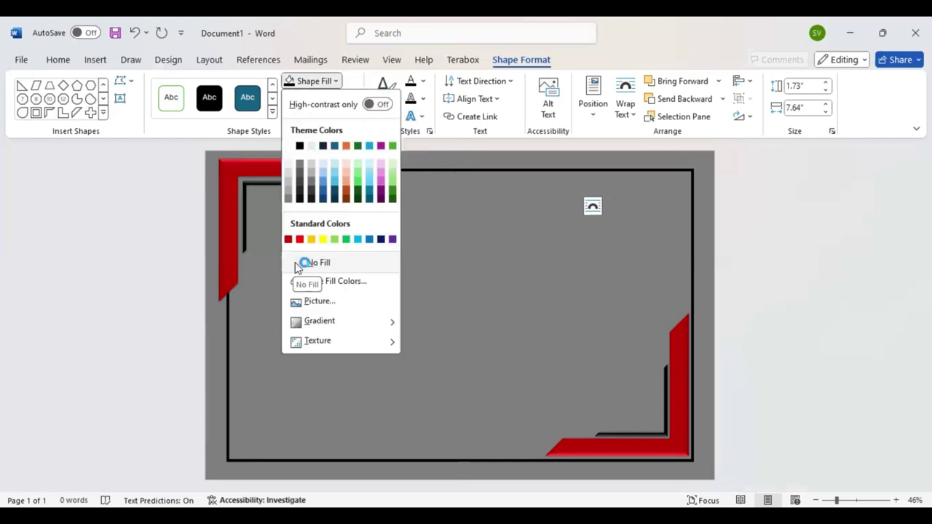
left_click(59, 59)
left_click(310, 108)
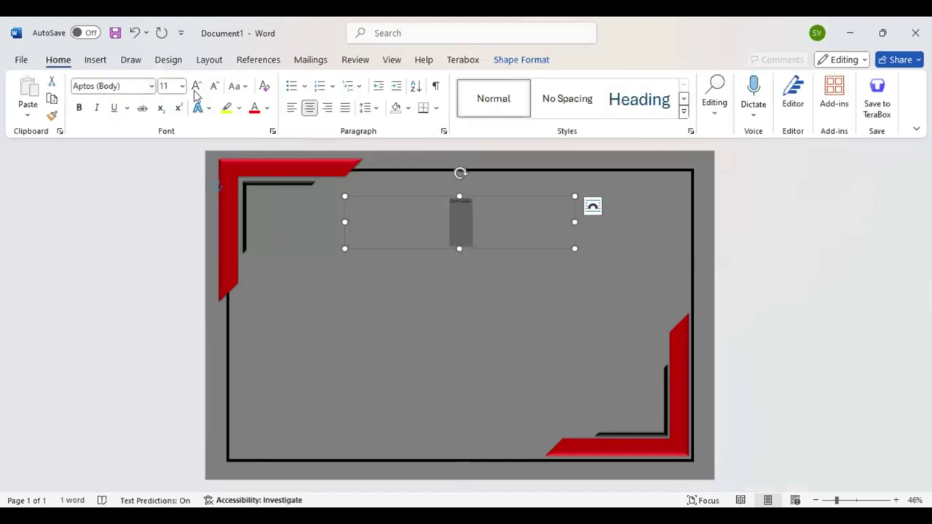
Set the title to Baskerville Old Face, size 80, all capitals, and fit the box.
left_click(196, 86)
left_click(196, 86)
left_click(196, 86)
left_click(195, 86)
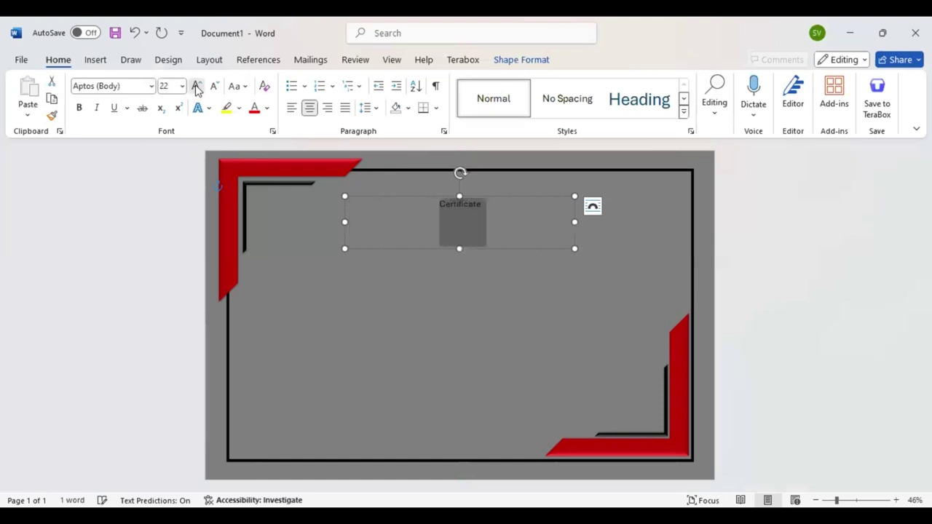
left_click(195, 86)
left_click(195, 86)
left_click(195, 86)
left_click(195, 86)
left_click(196, 86)
left_click(195, 86)
left_click(195, 86)
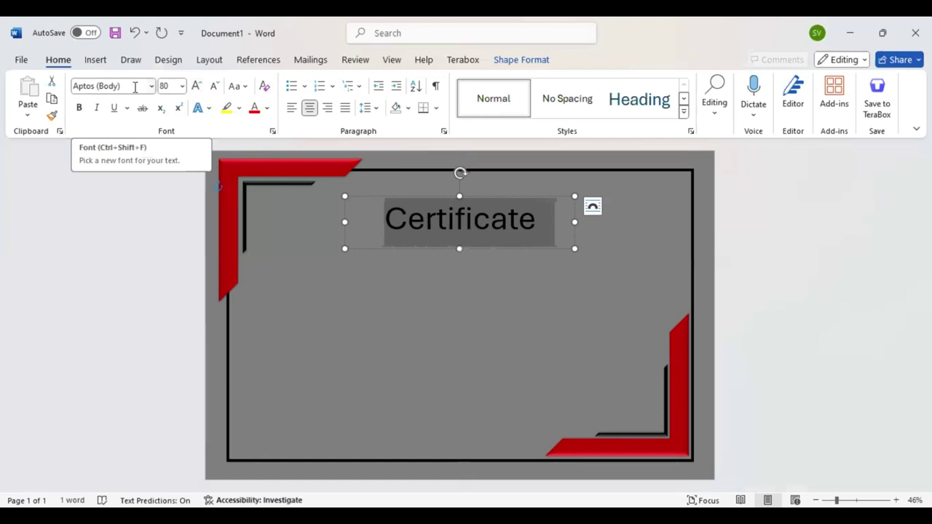
left_click(133, 87)
type("Baskerville Old Face")
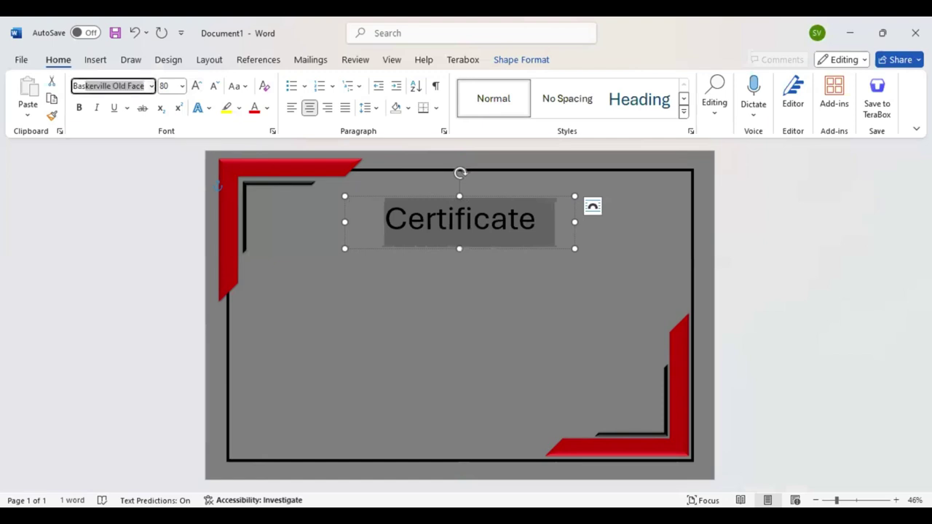
key("Return")
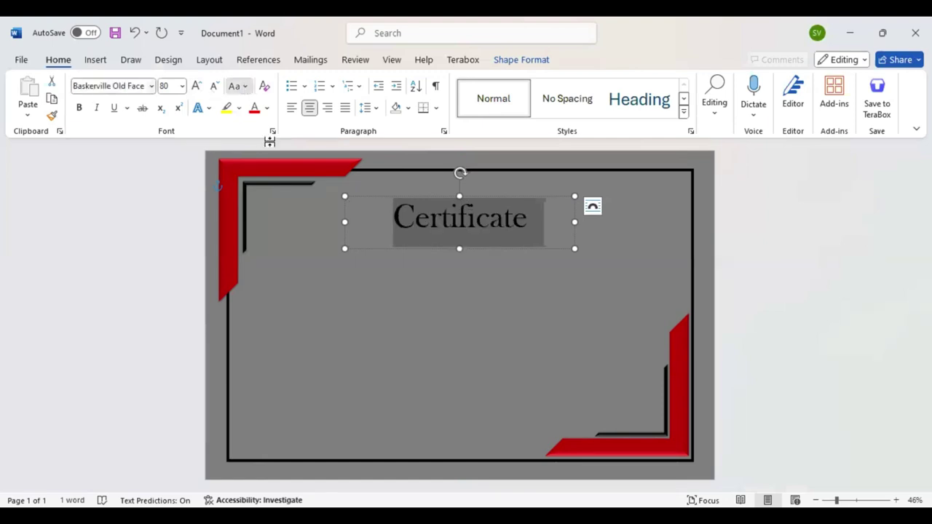
key("ctrl+shift+a")
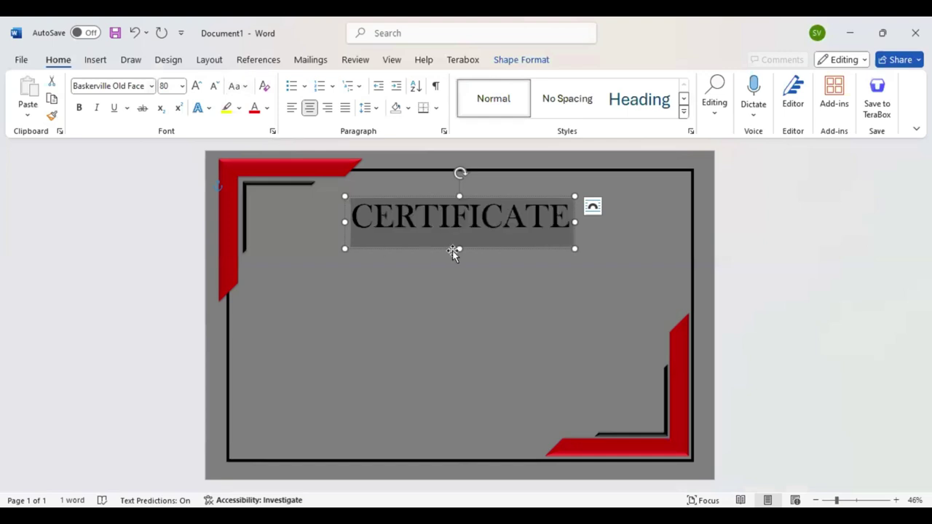
left_click_drag(460, 248, 466, 214)
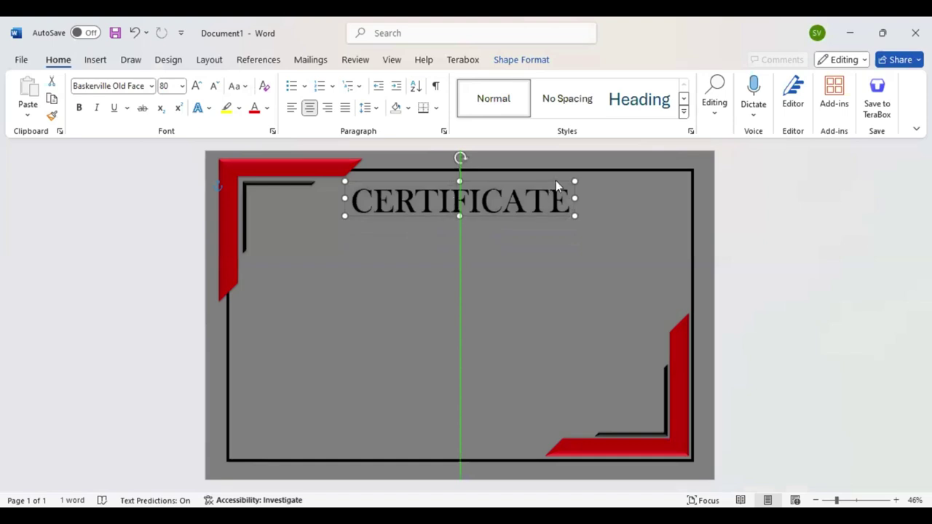
Make CERTIFICATE red with a shadow, heighten the box to 1.18", and duplicate it.
left_click(516, 61)
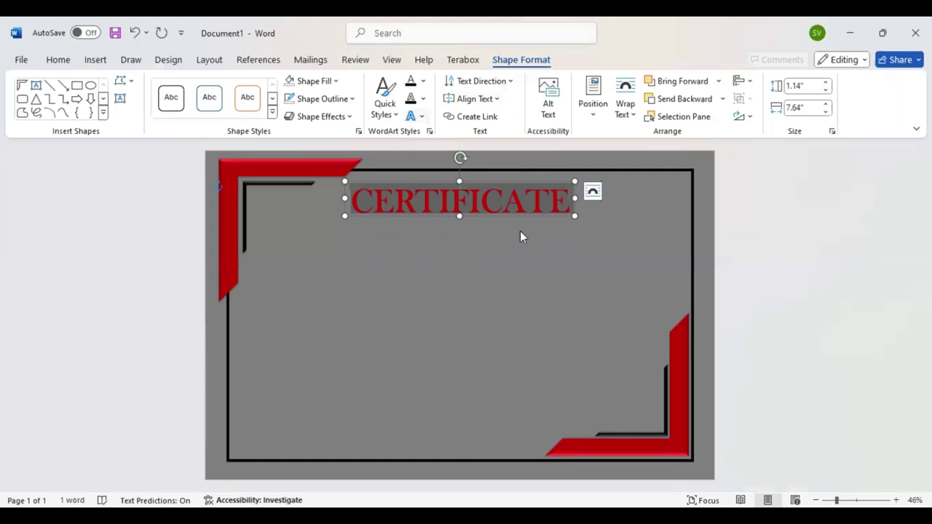
left_click(420, 116)
mouse_move(451, 142)
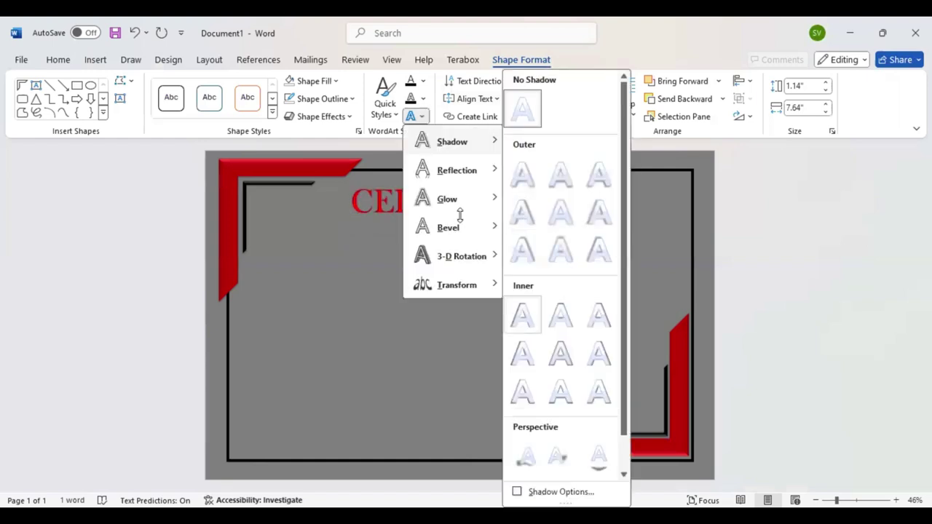
key("Escape")
key("Escape")
left_click_drag(459, 217, 459, 218)
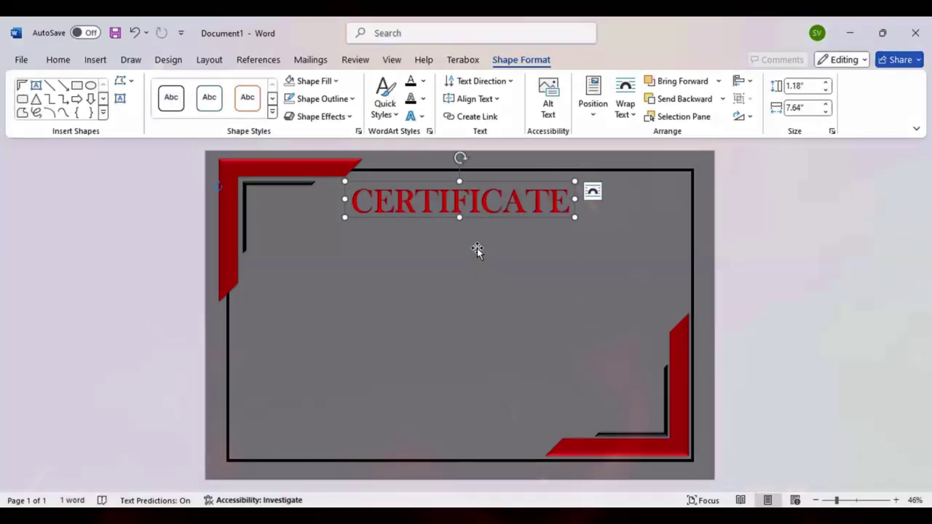
key("ctrl+d")
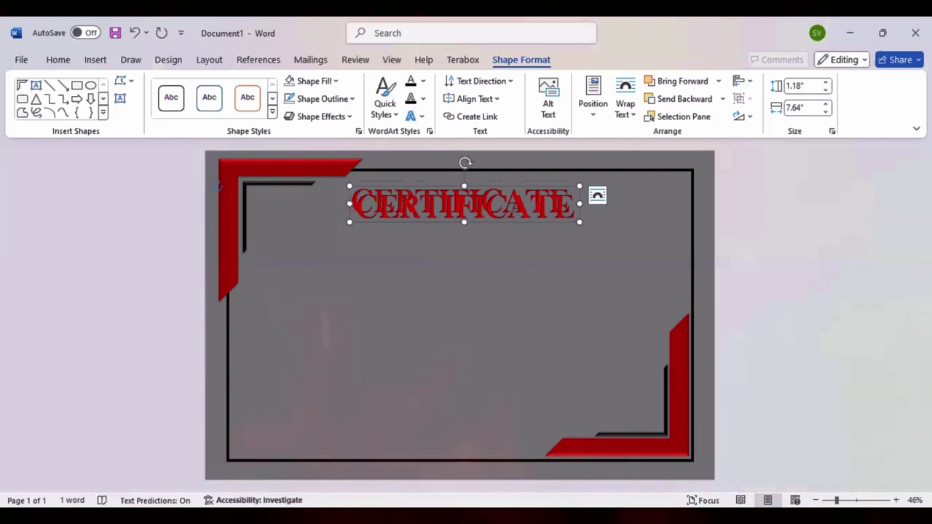
Type 'Of Appreciation' in the copy and set it to size 36 in all capitals.
type("Of Apprec")
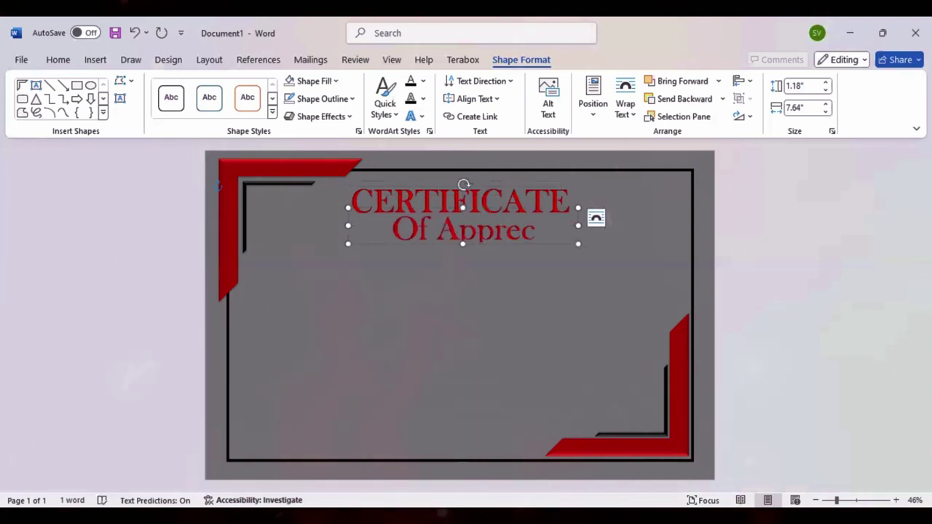
type("iation")
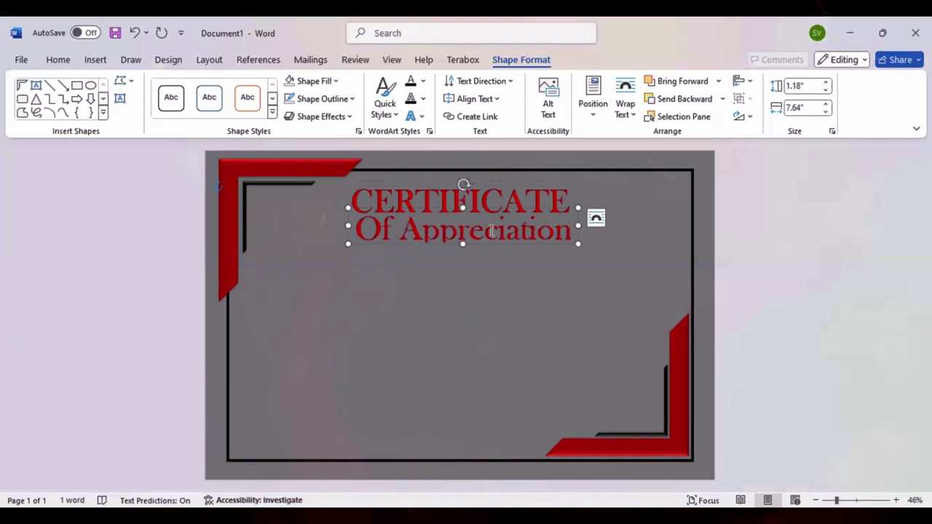
double_click(491, 235)
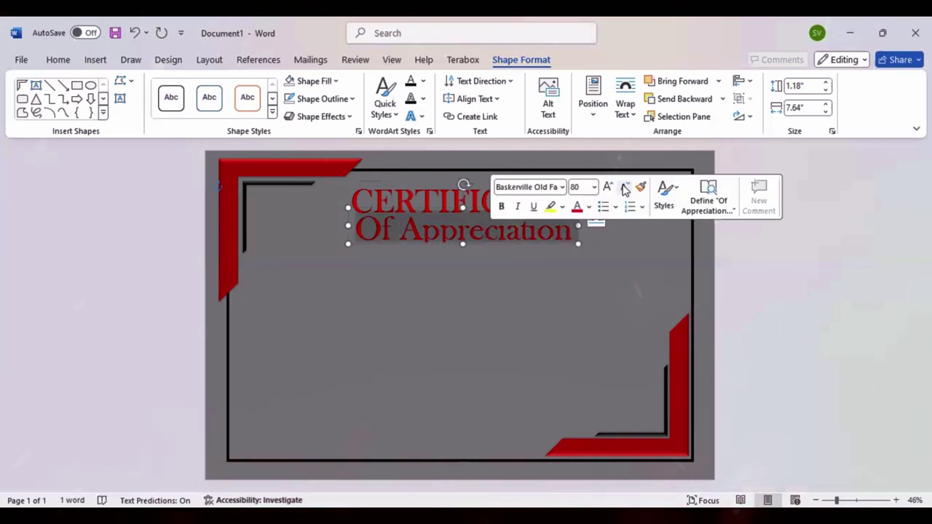
left_click(624, 188)
left_click(624, 187)
left_click(624, 188)
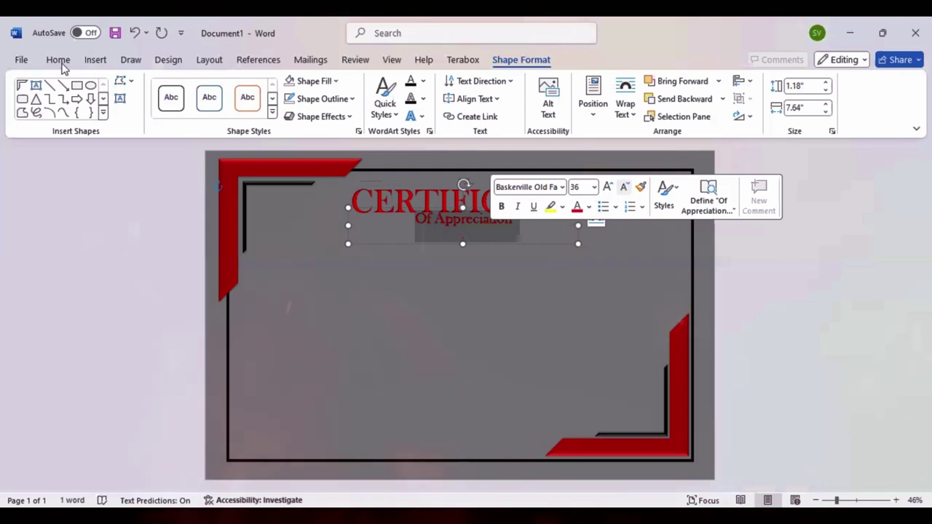
left_click(63, 65)
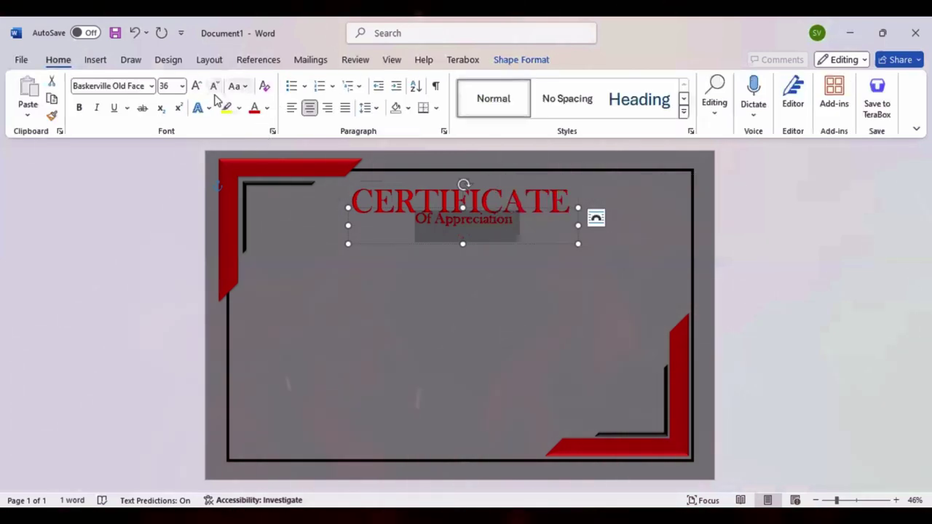
key("shift+F3")
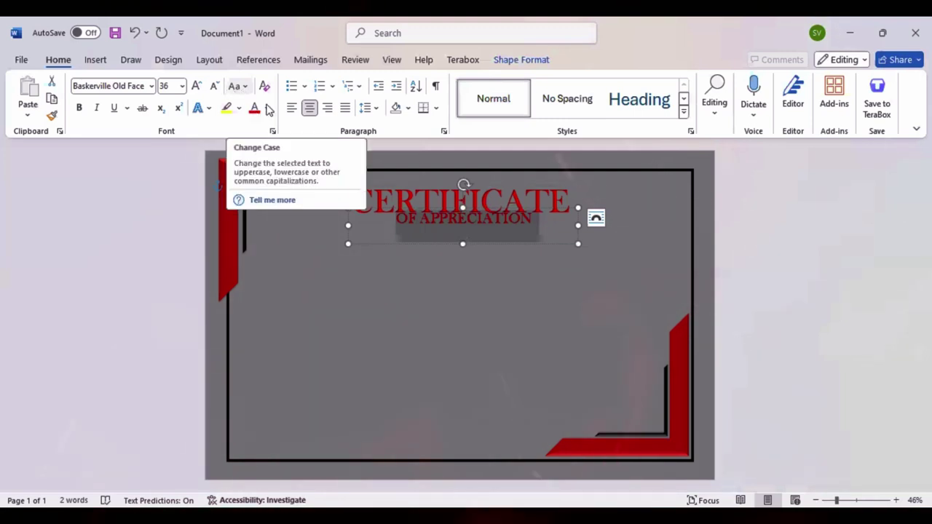
Make the subtitle black at 28 pt, centre it, and duplicate the box.
left_click(268, 108)
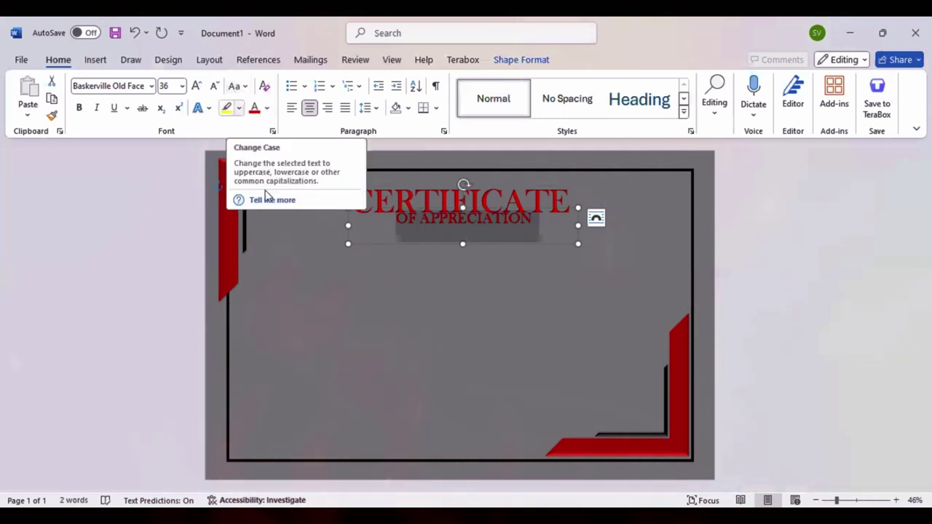
left_click(225, 166)
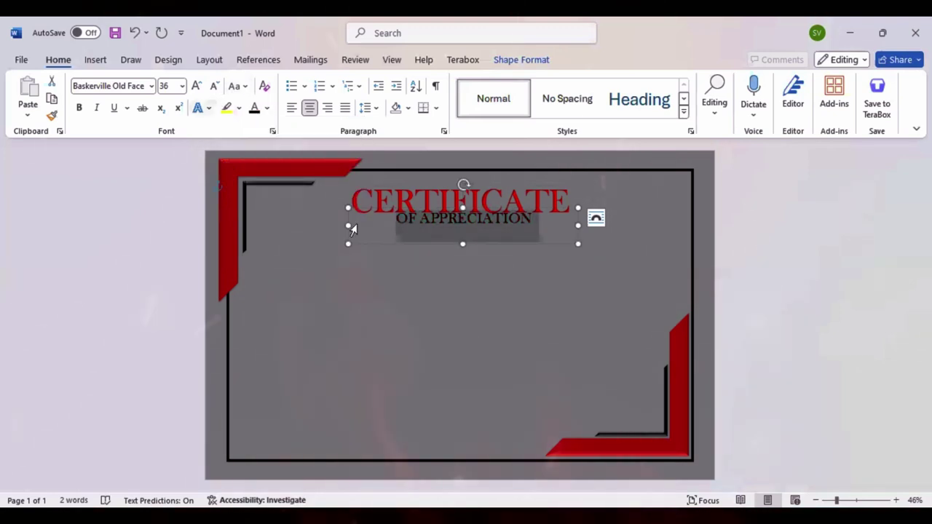
key("ctrl+shift+comma")
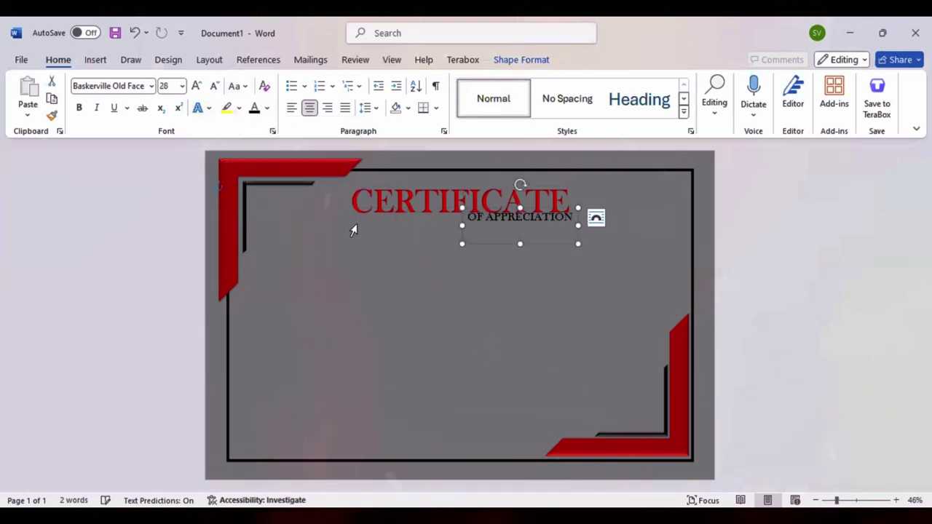
key("ctrl+e")
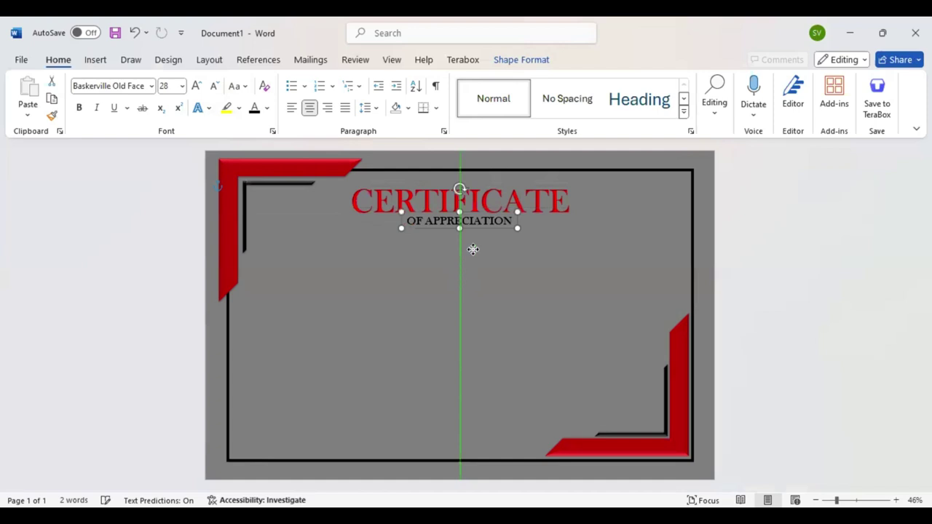
key("ctrl+d")
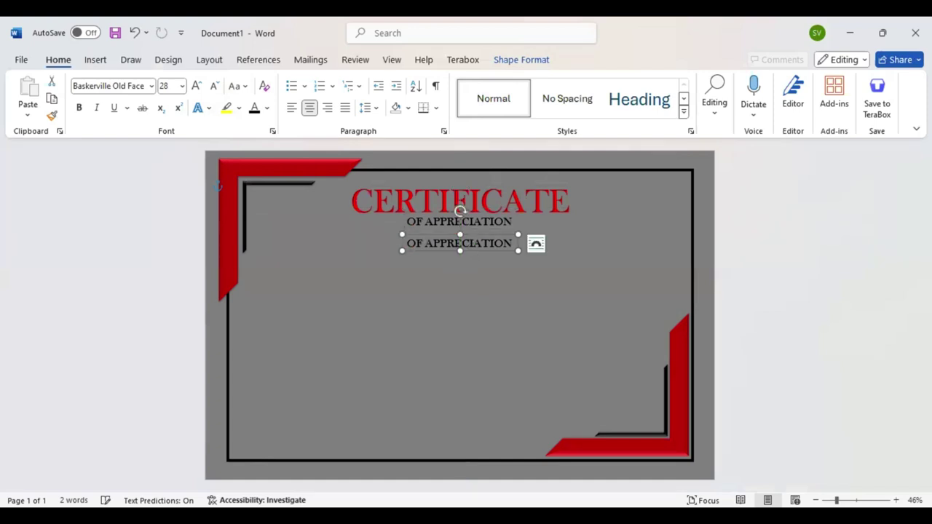
Type 'This Certificate is Greatly Presented To' and convert it to capitals.
type("This")
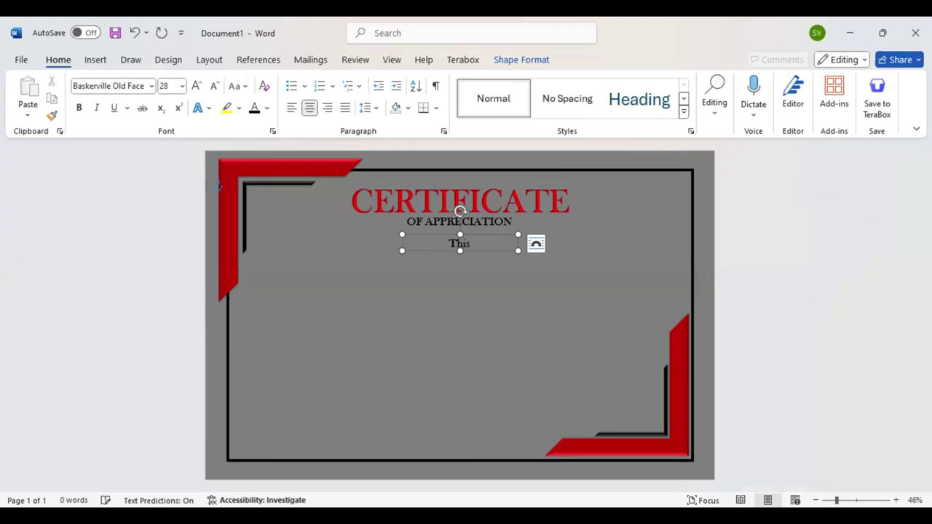
type(" Certificate is Greatly Presented To")
double_click(461, 243)
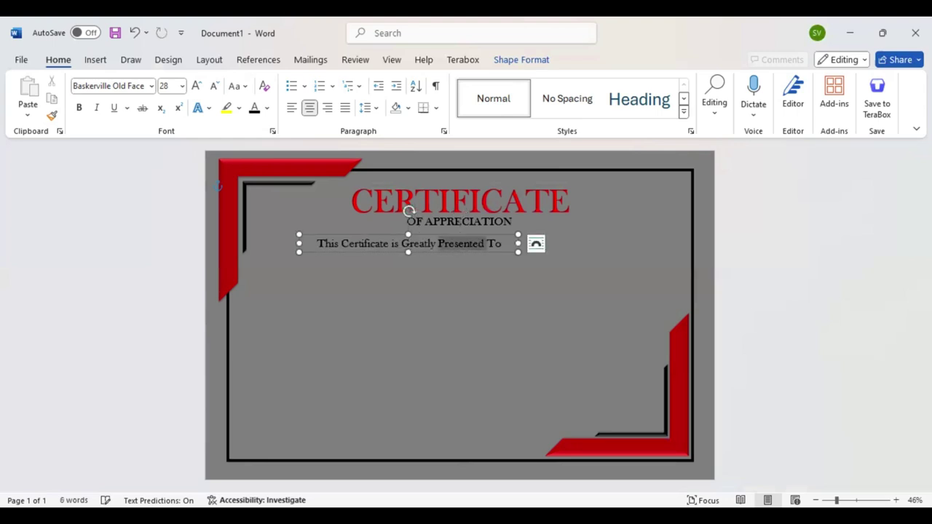
key("ctrl+a")
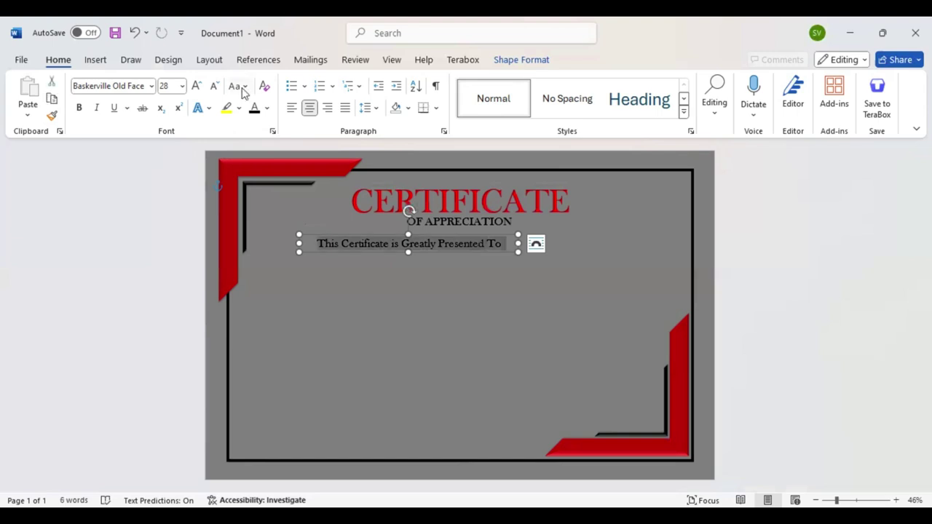
key("shift+F3")
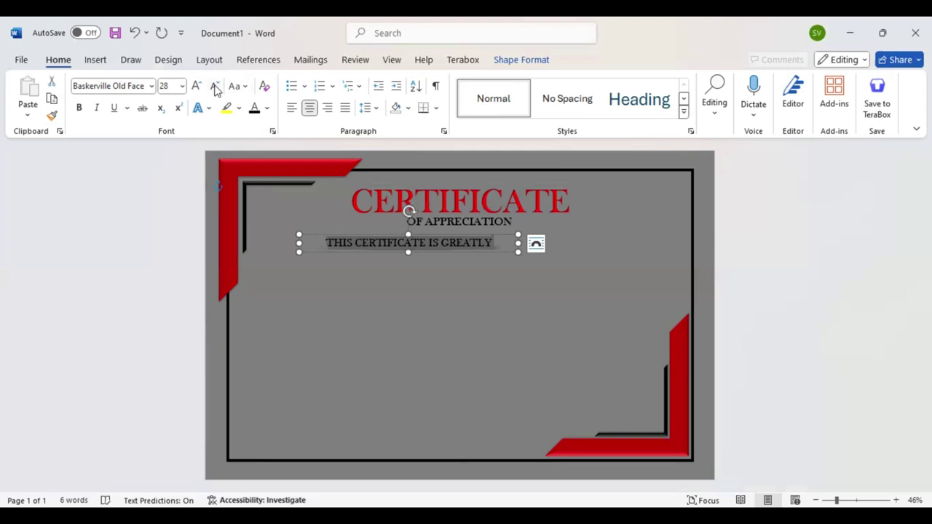
Expand the line's character spacing by 7 pt.
left_click(273, 133)
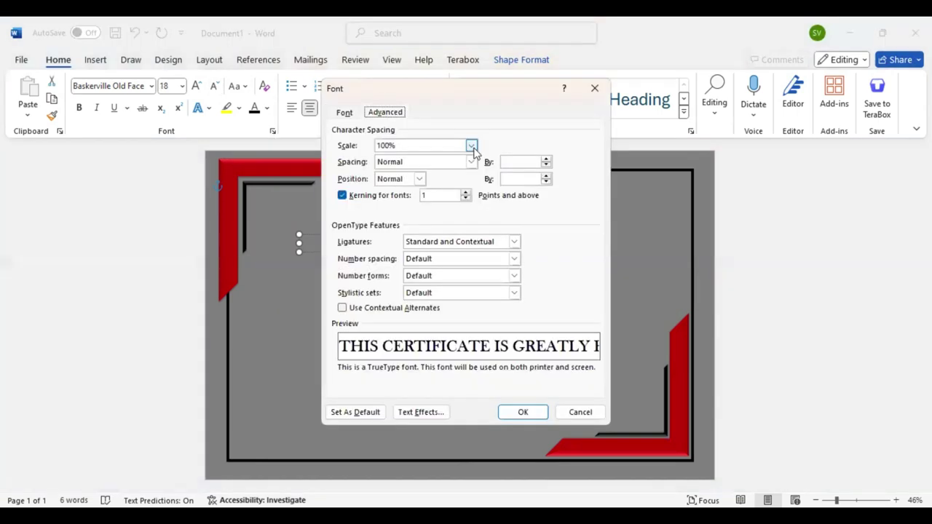
left_click(471, 161)
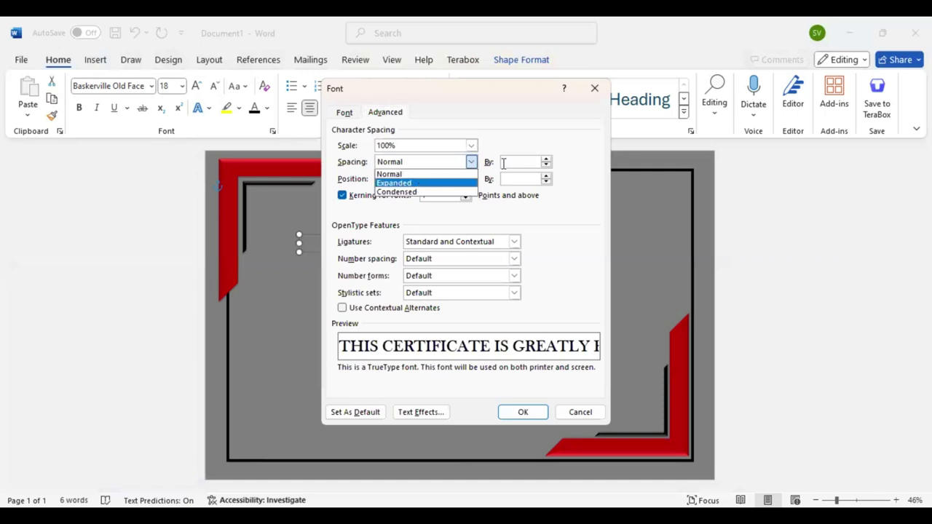
key("Return")
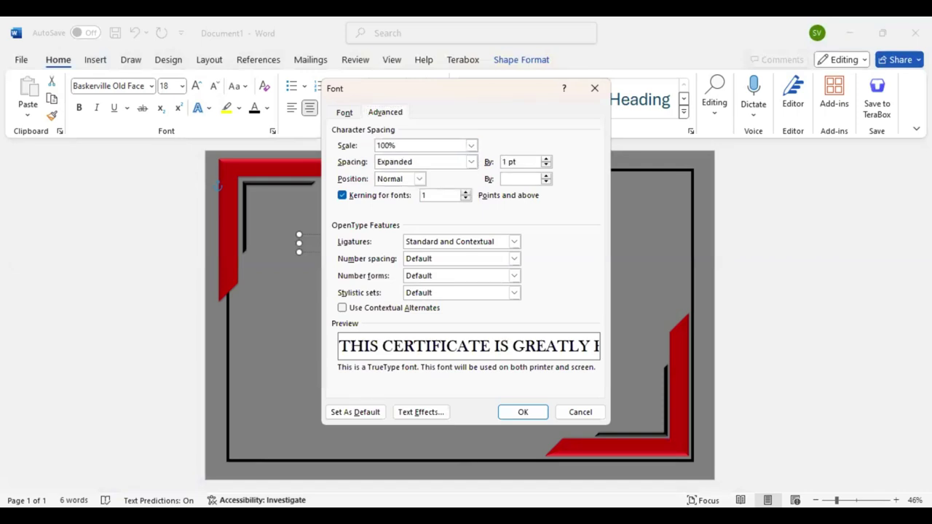
double_click(505, 162)
type("7")
key("Return")
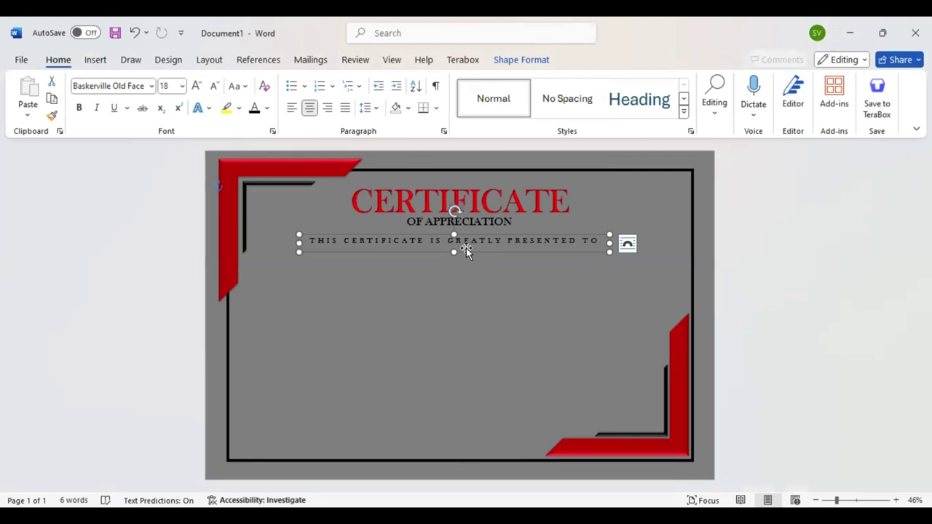
Paste a red 'Name Surname' box below the presentation line, set in Algerian at 90 pt.
left_click_drag(466, 250, 466, 250)
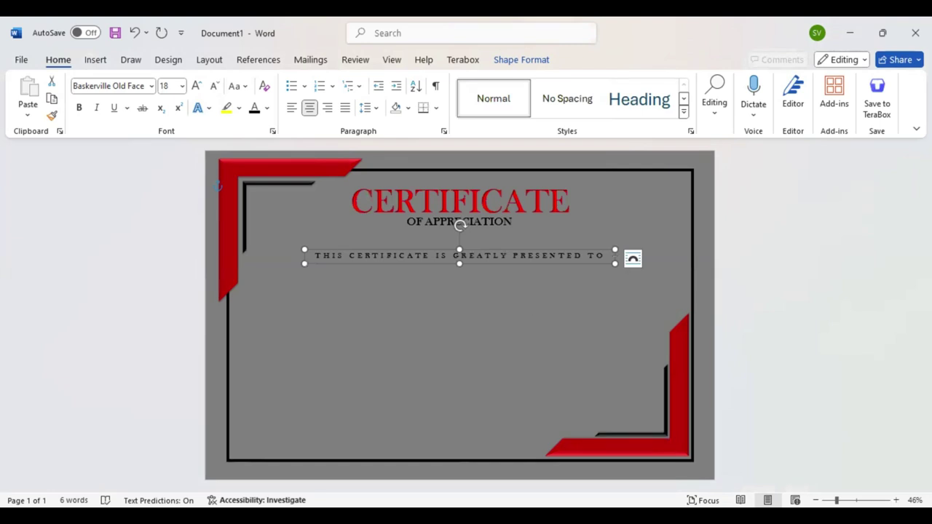
key("ctrl+v")
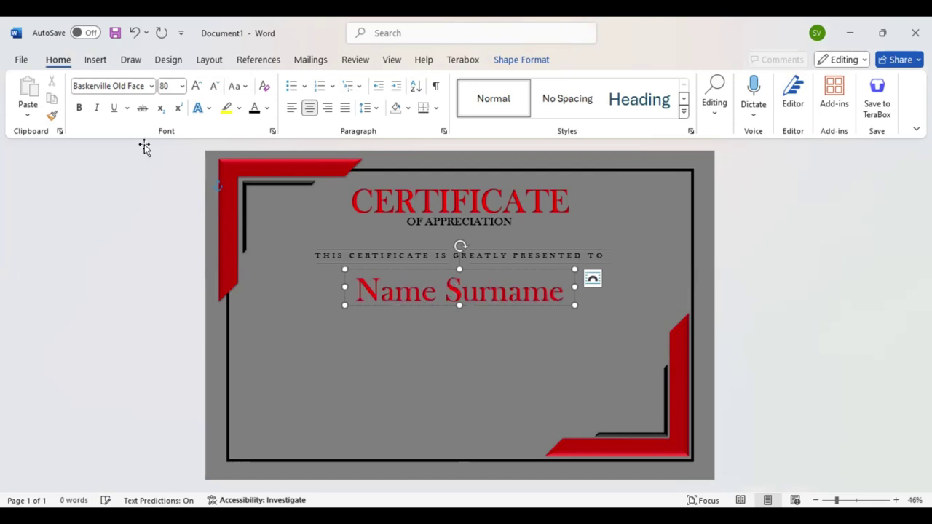
left_click(151, 85)
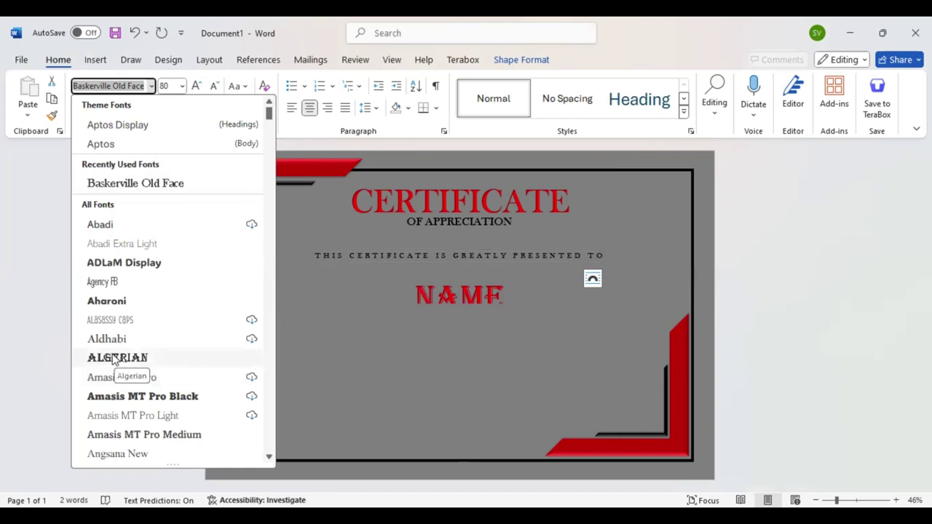
left_click(115, 360)
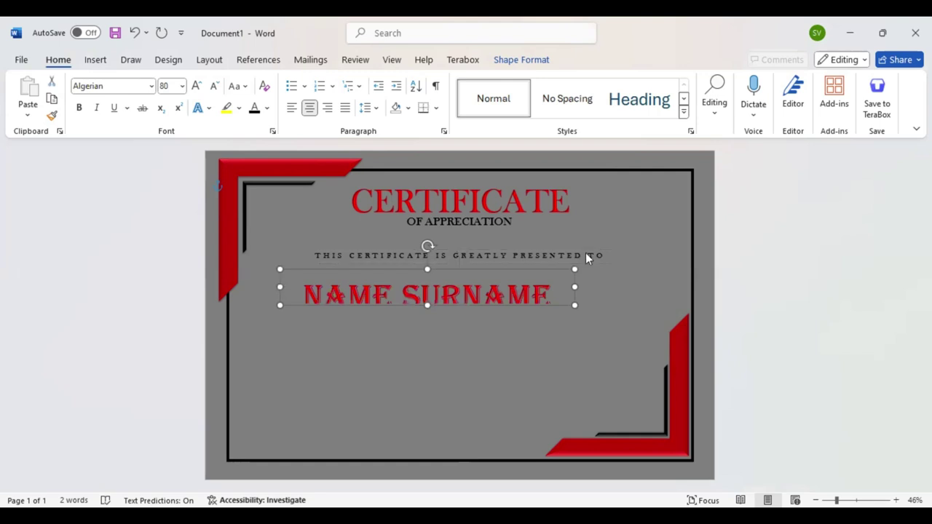
key("ctrl+shift+period")
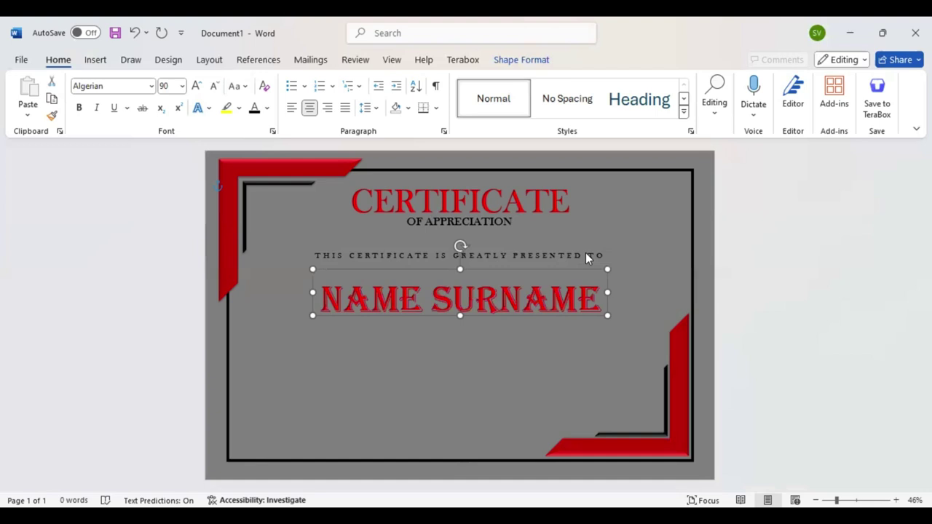
left_click(95, 61)
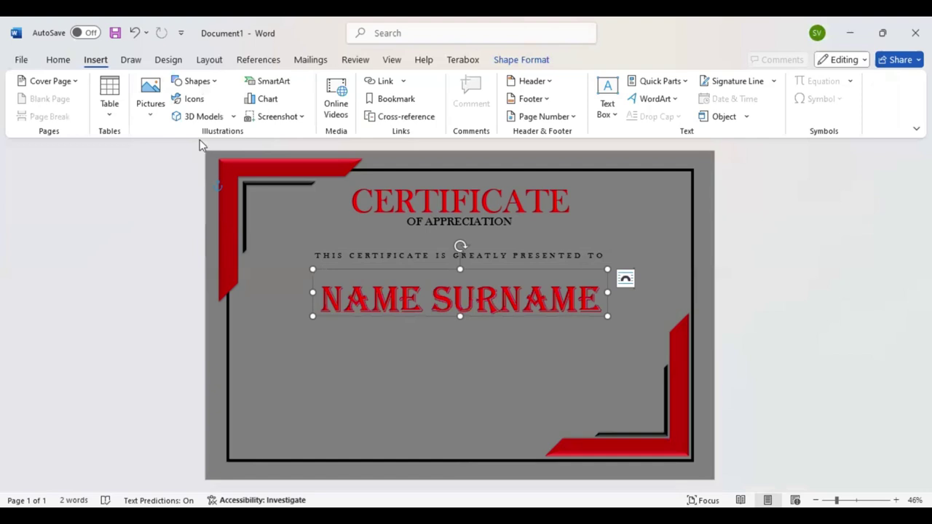
Draw a new text box just below the name.
left_click(197, 81)
left_click(190, 129)
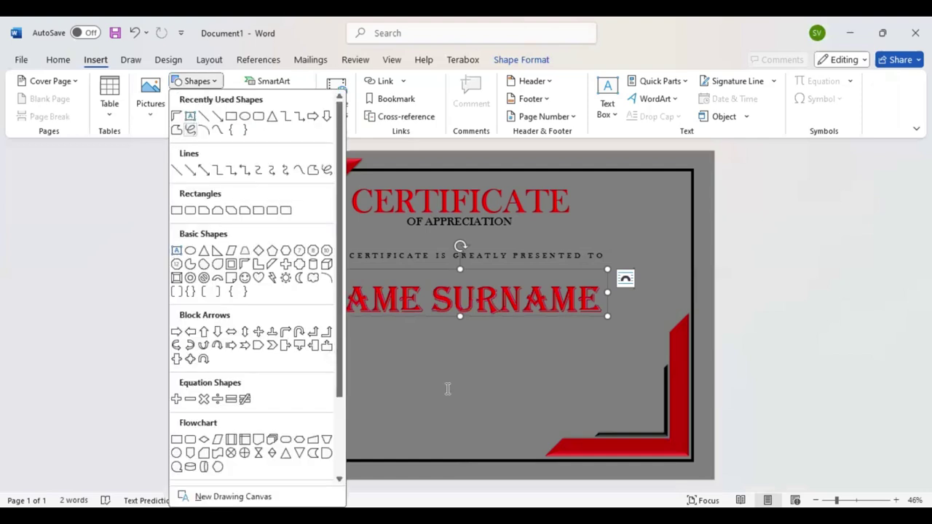
left_click(58, 60)
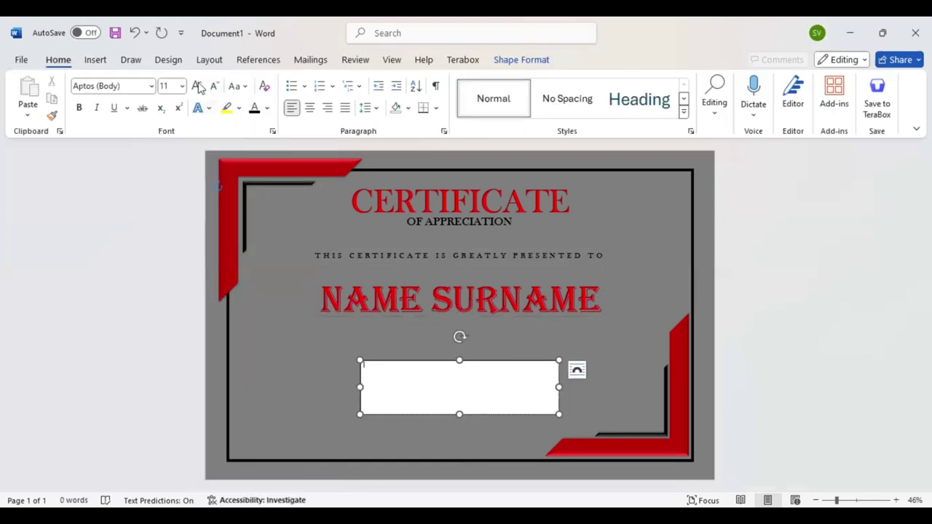
Set the box's font to Baskerville Old Face at 16 pt and begin typing =Lorem().
left_click(197, 86)
left_click(141, 86)
type("Baskerville Old Face")
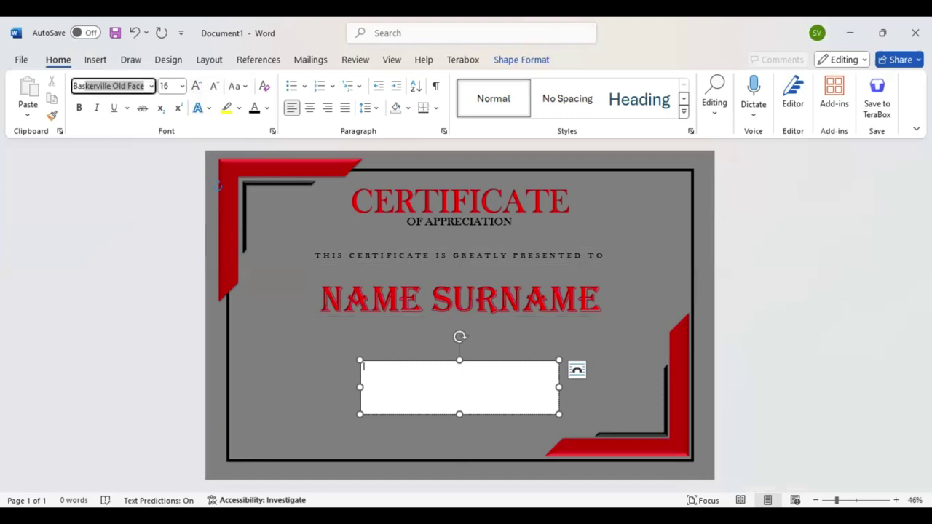
key("Return")
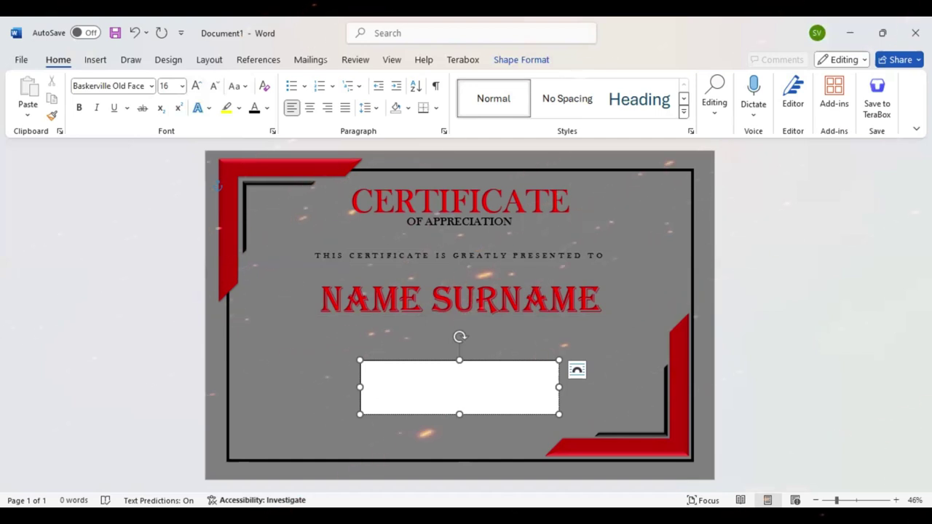
type("\"Lorem")
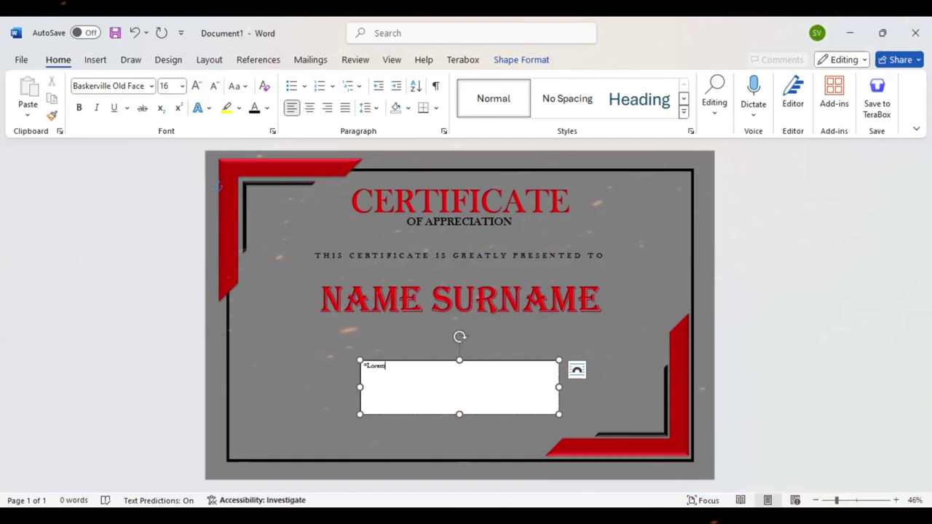
type("()")
Generate the Lorem ipsum text, centre it at 24 pt and remove the box's white fill.
key("Return")
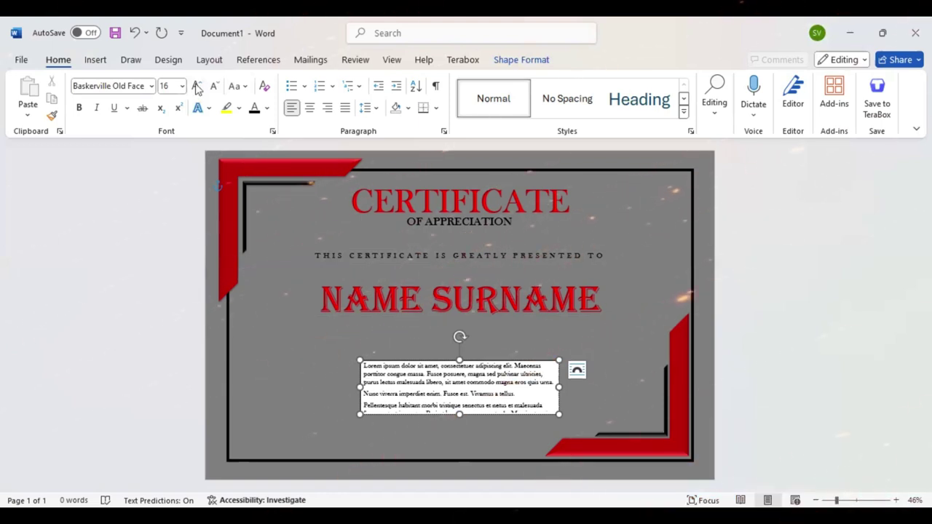
key("ctrl+a")
left_click(310, 109)
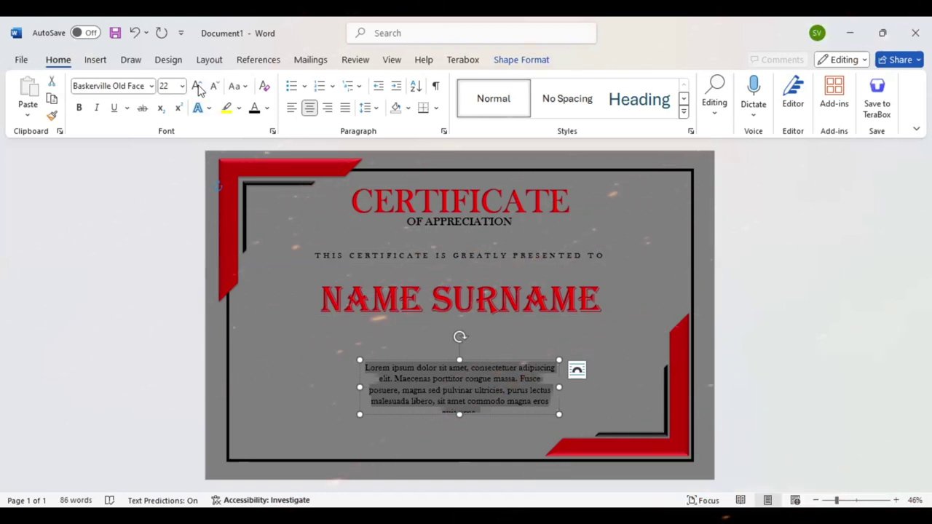
left_click(196, 86)
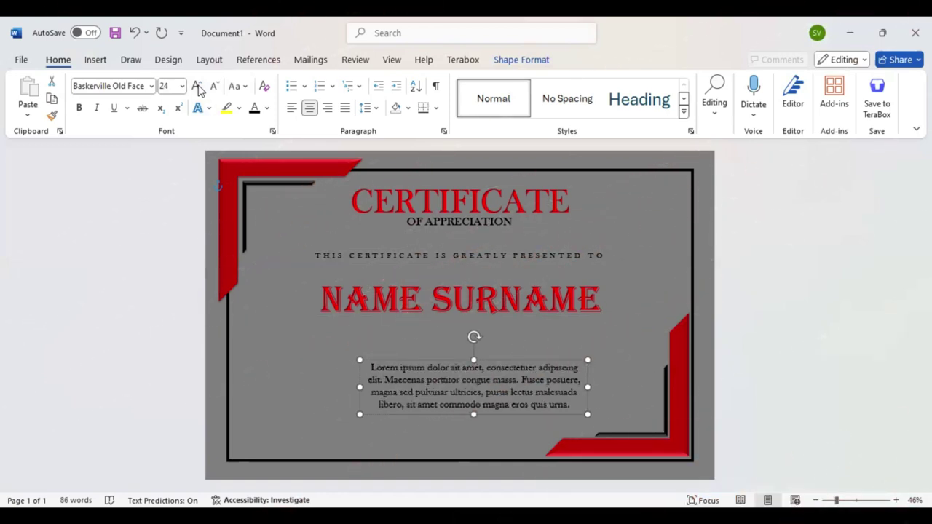
Widen the body text box and centre it on the page under the name.
left_click_drag(587, 387, 636, 383)
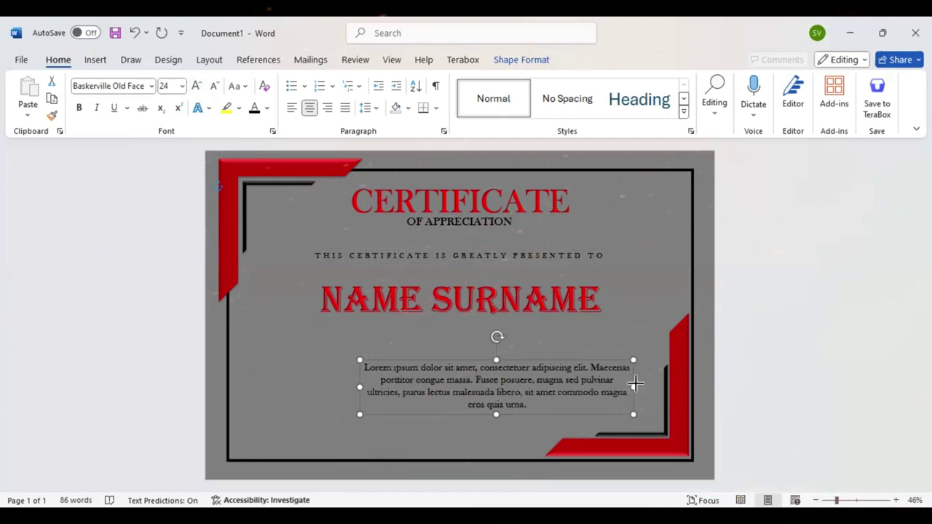
left_click_drag(636, 384, 636, 383)
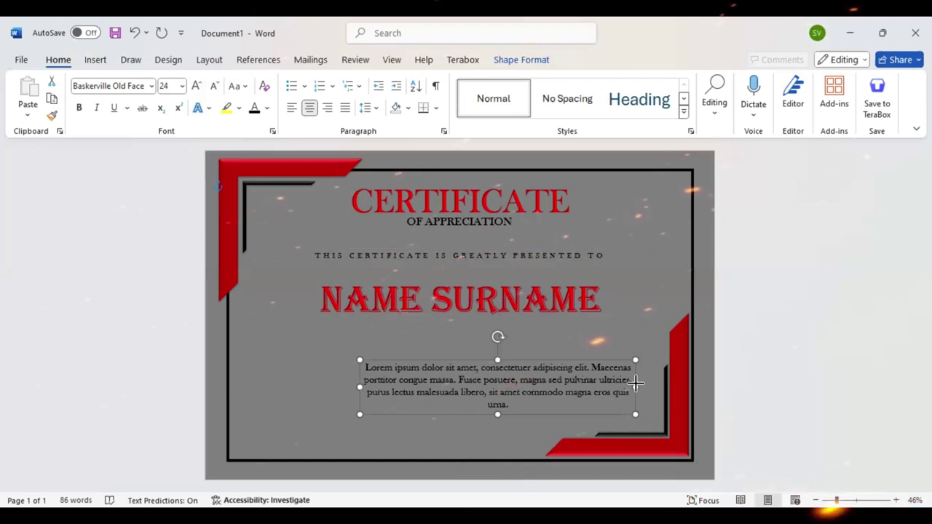
left_click_drag(437, 414, 399, 382)
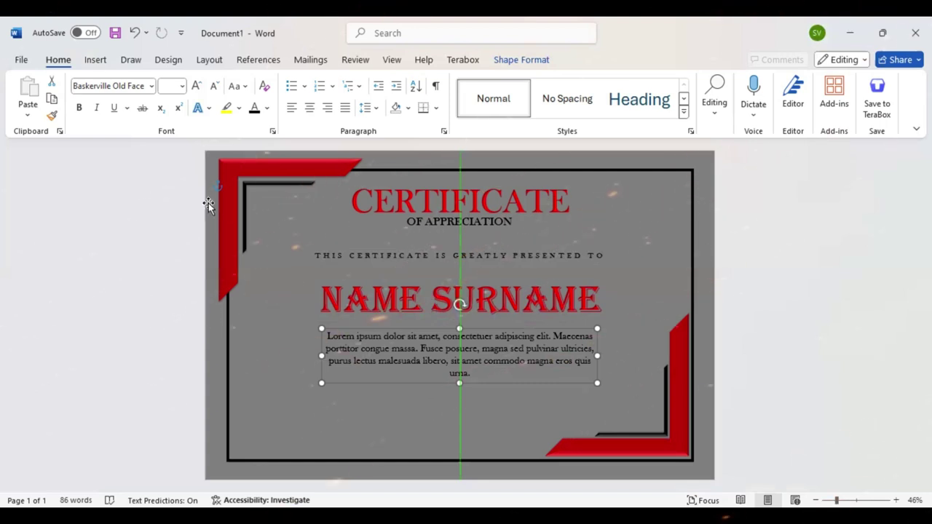
left_click(96, 60)
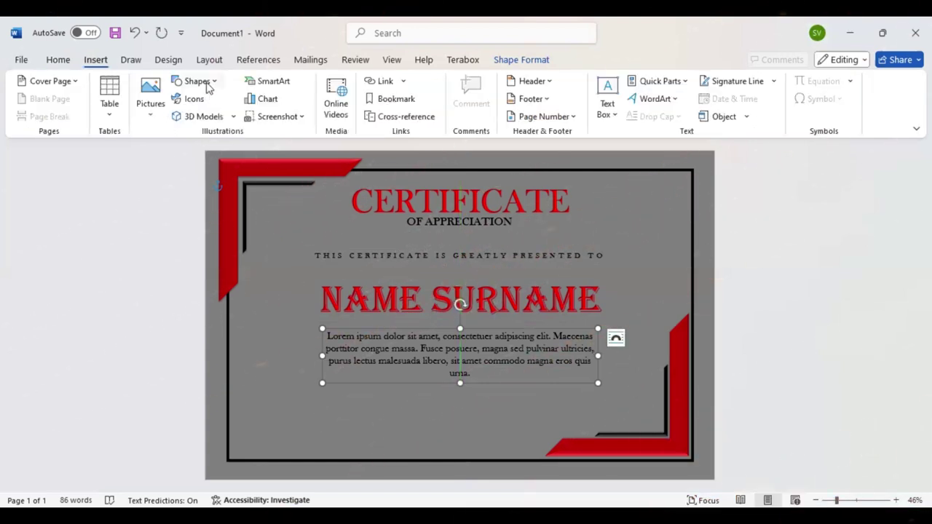
Draw a short black signature line and move it to the lower left.
left_click(196, 81)
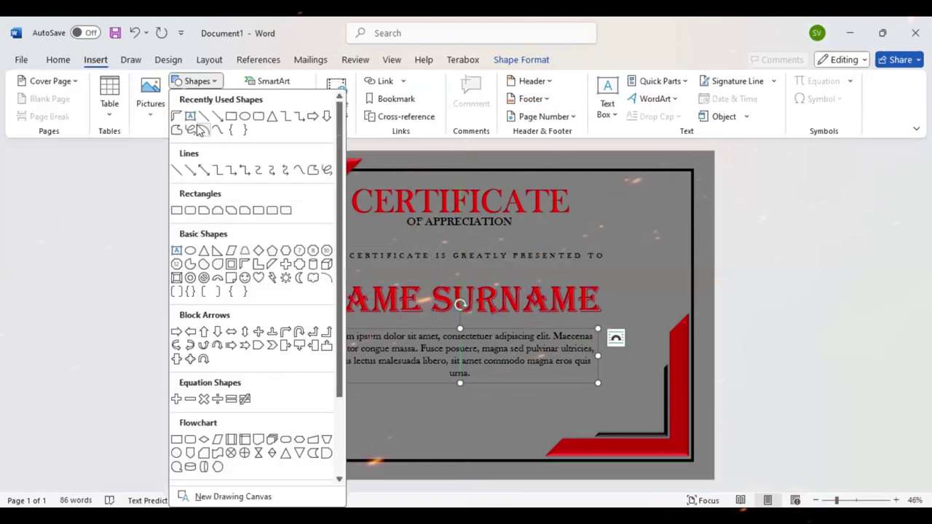
left_click(220, 250)
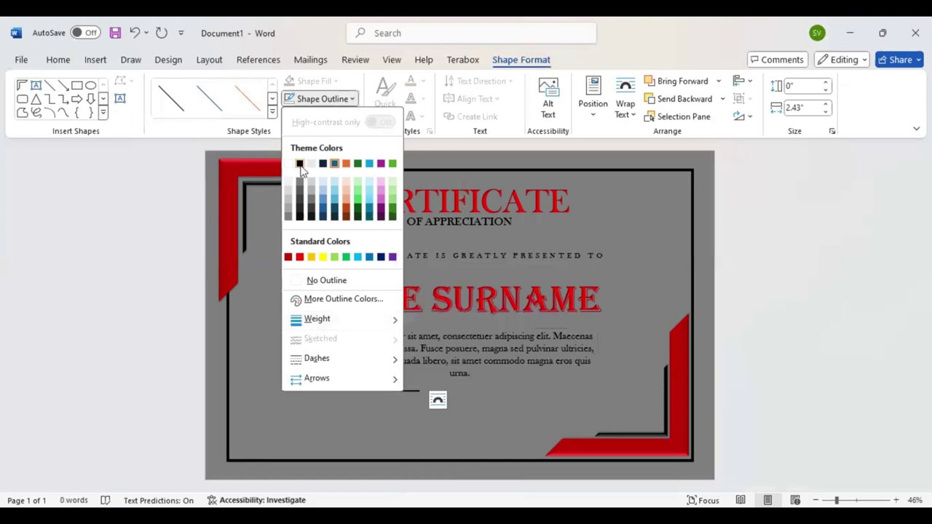
left_click(378, 394)
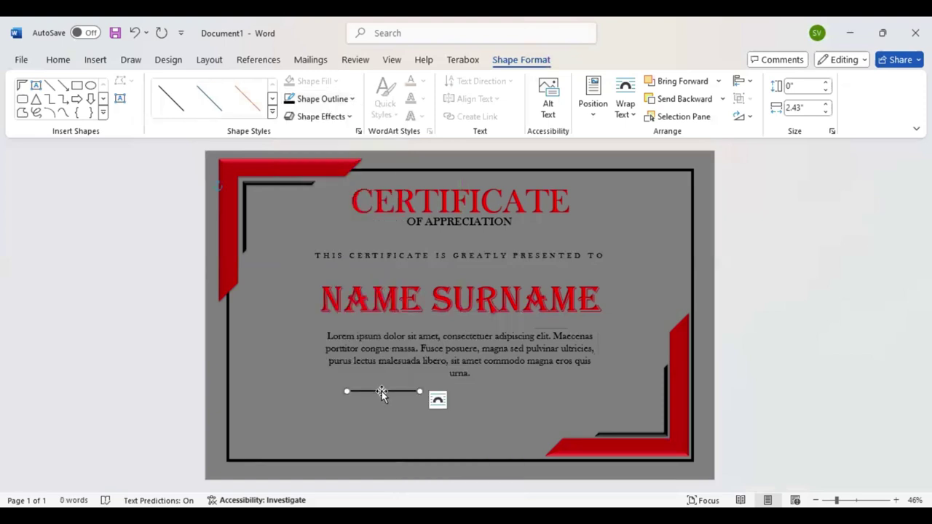
mouse_move(364, 393)
left_mouse_down()
mouse_move(333, 426)
mouse_move(292, 421)
left_mouse_up()
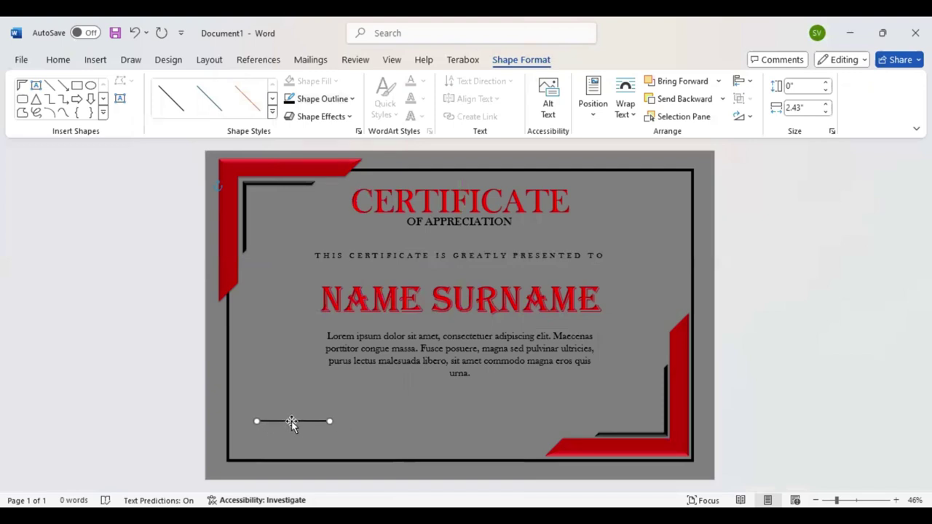
Duplicate the line to the lower right and nudge both lines up together.
key("ctrl+v")
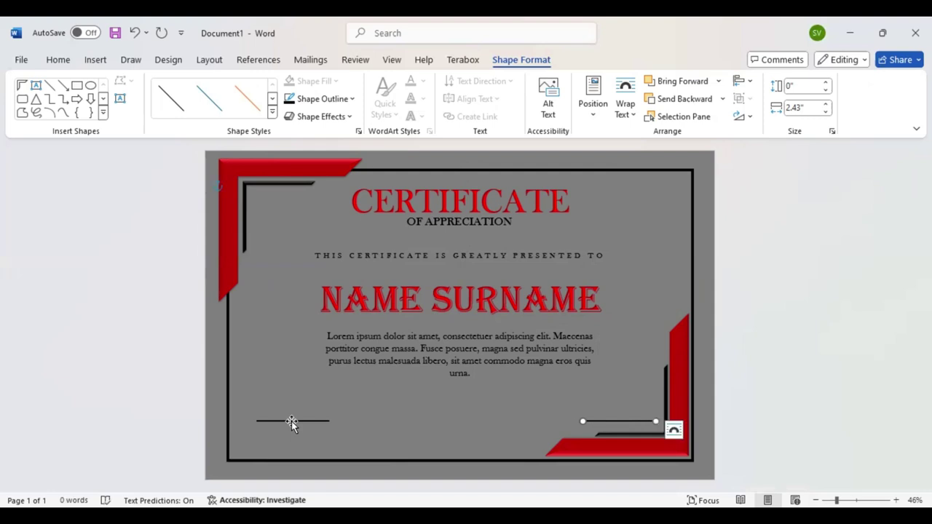
left_click(291, 420, "shift")
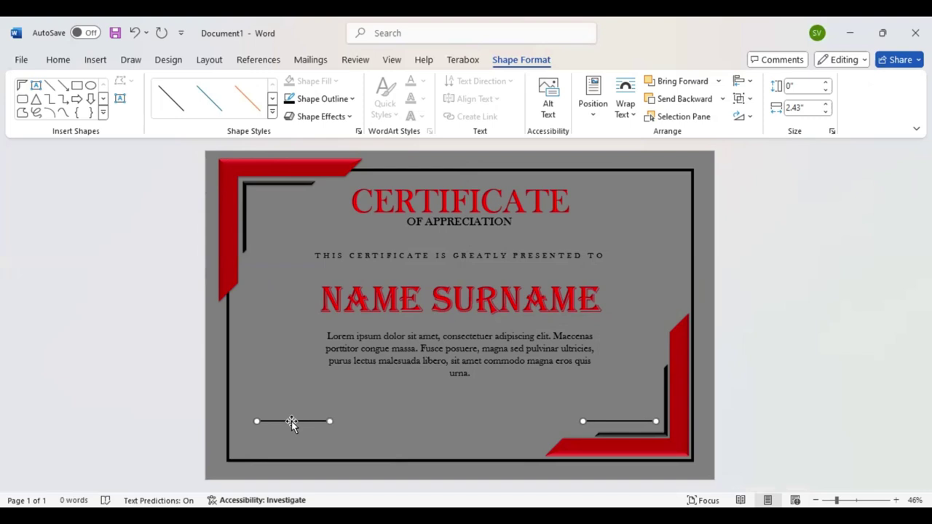
key("Up")
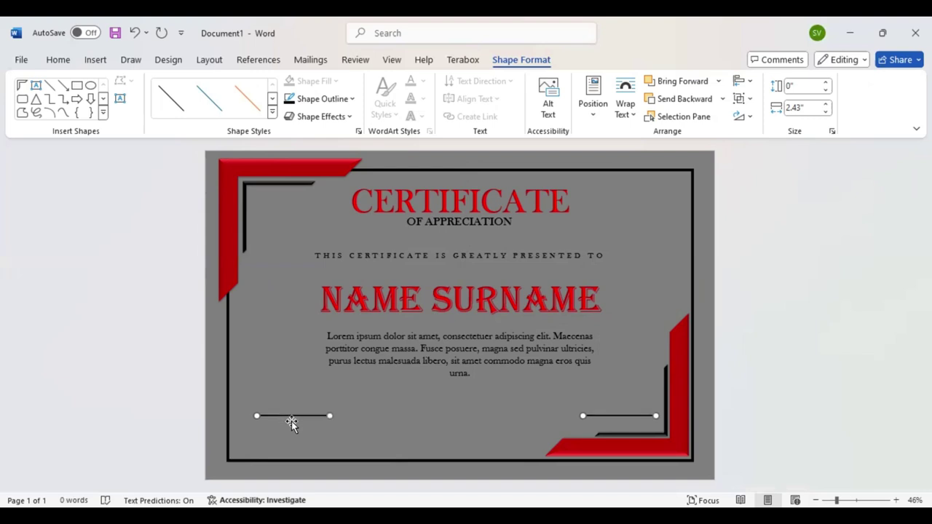
key("Up")
Draw a text box beneath the left signature line.
left_click(121, 100)
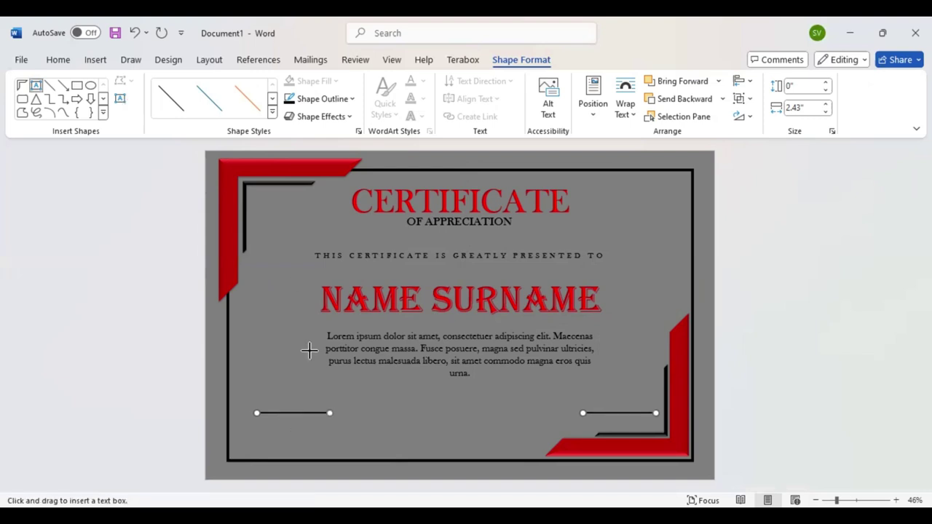
left_click_drag(296, 422, 360, 443)
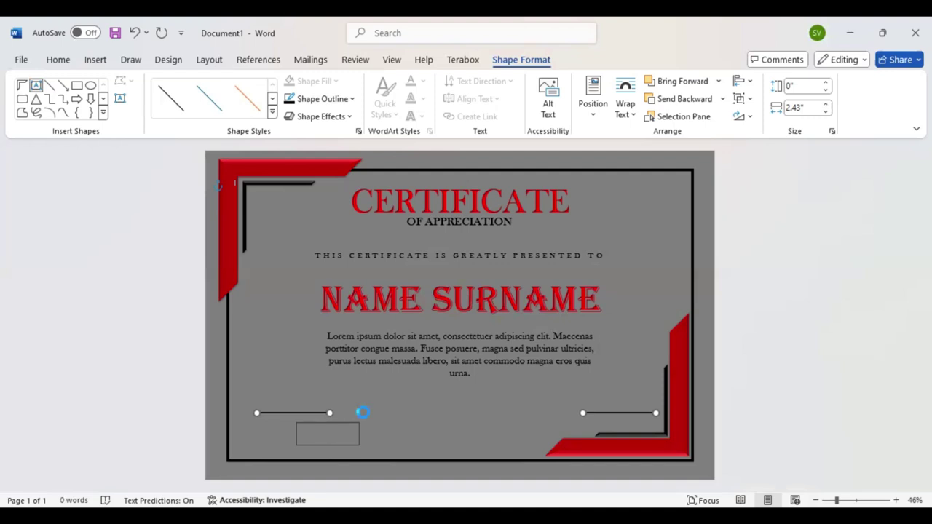
left_click_drag(296, 422, 359, 445)
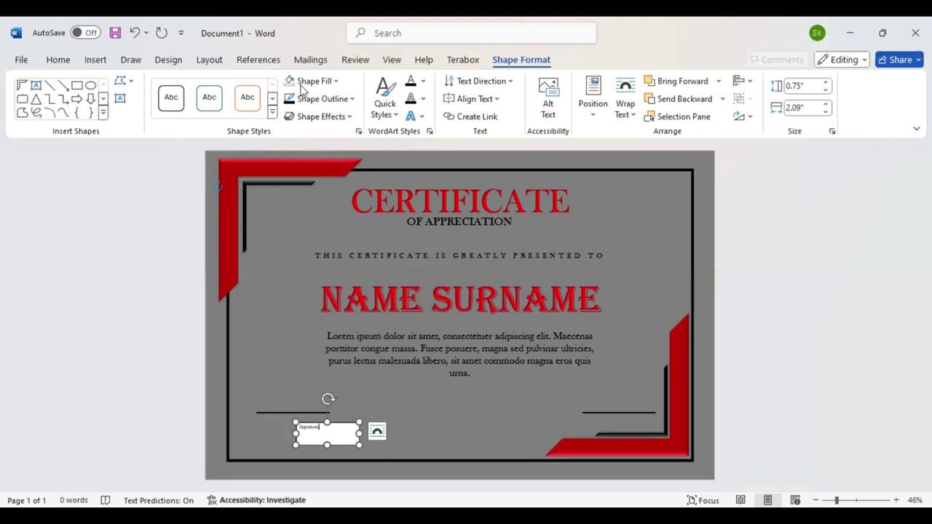
Format the SIGNATURE label as centred red Baskerville Old Face 16 with no box fill.
key("ctrl+a")
left_click(324, 83)
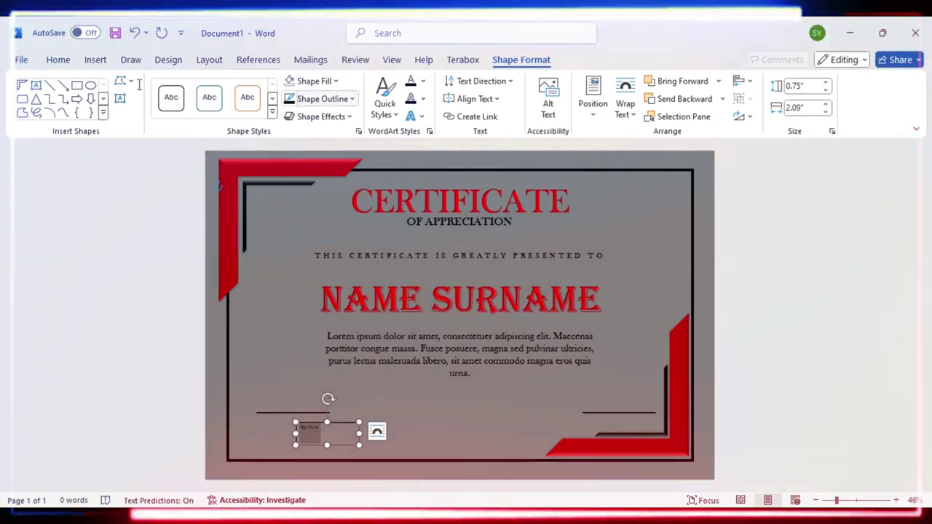
type("Baskerville Old Face")
key("Return")
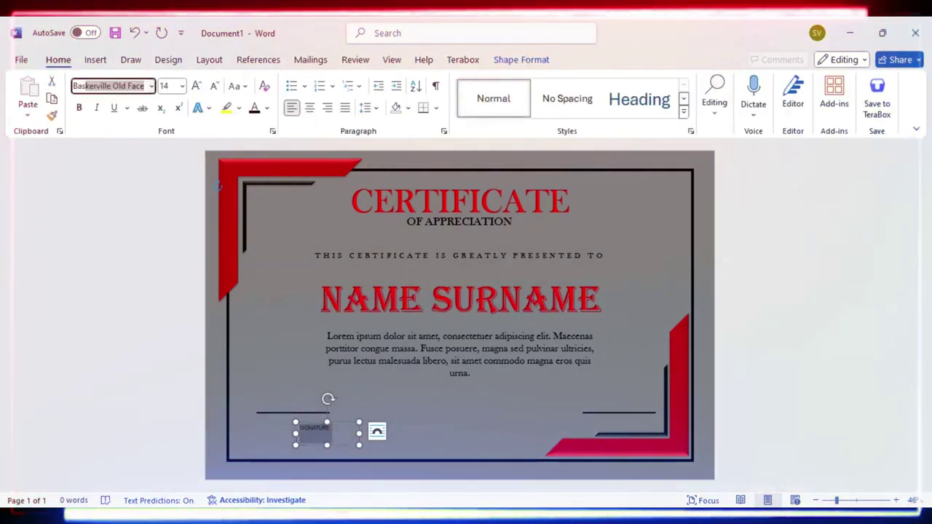
left_click(309, 107)
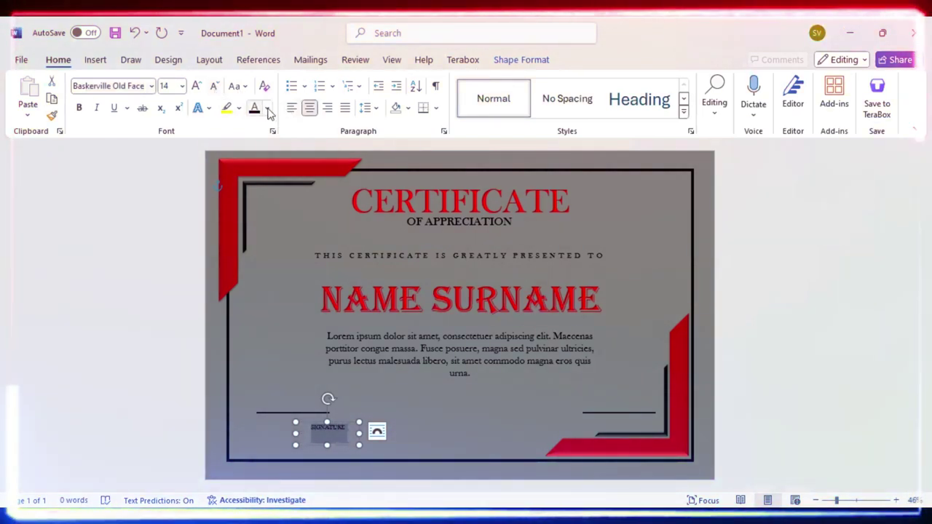
left_click(196, 86)
left_click(254, 107)
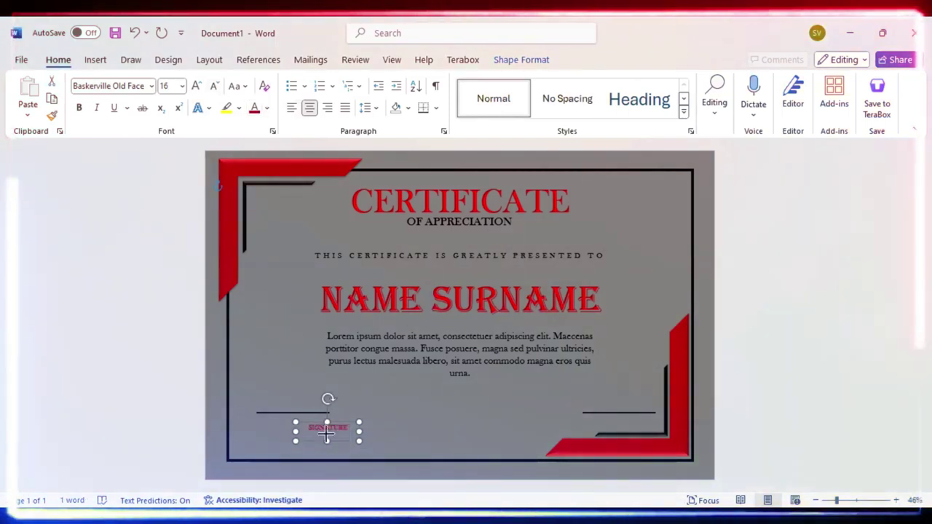
Position the SIGNATURE label under the left line and copy it under the right line.
left_click_drag(326, 432, 307, 424)
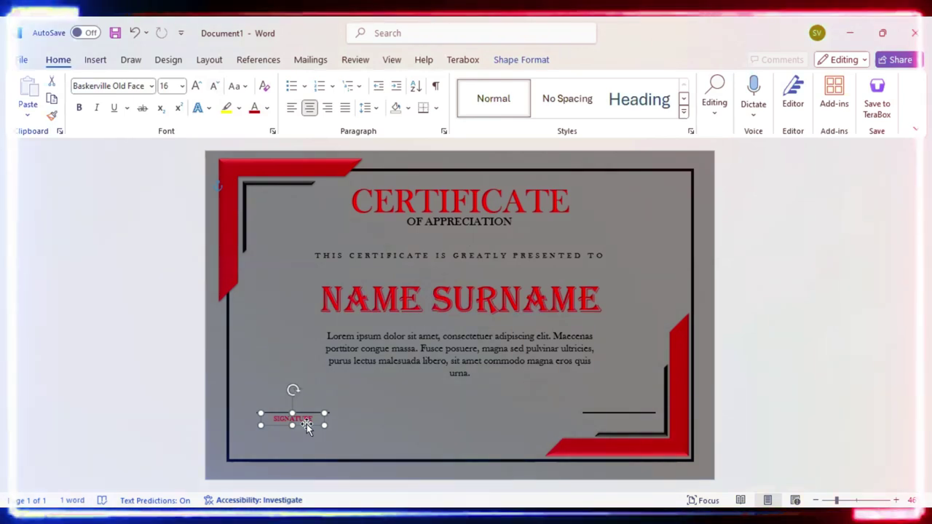
left_click_drag(316, 430, 639, 425)
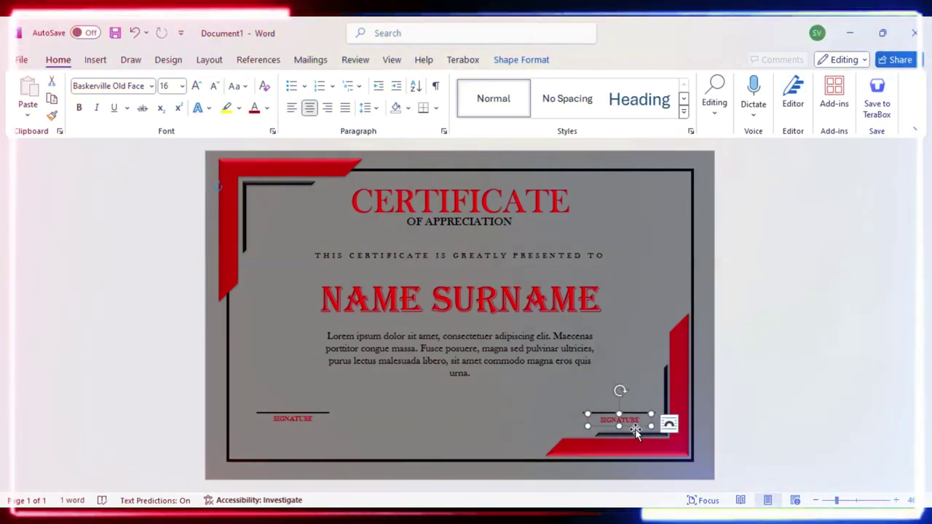
left_click(301, 424)
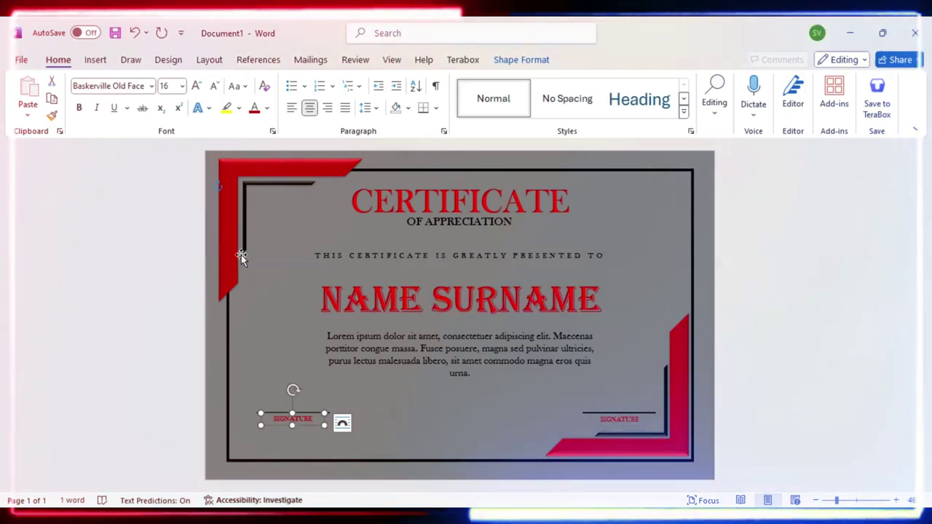
left_click(95, 61)
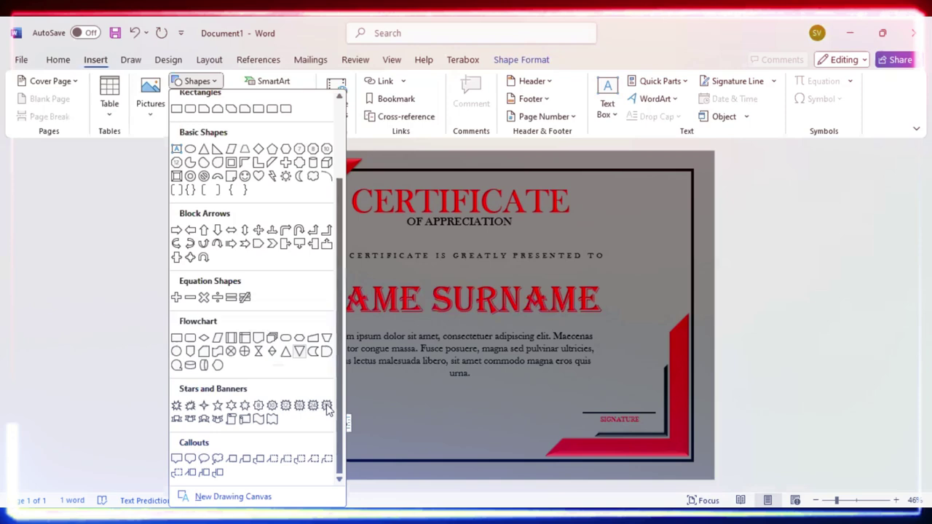
Draw a starburst seal between the signature lines, fill it red and apply a 3-D preset.
left_click(326, 405)
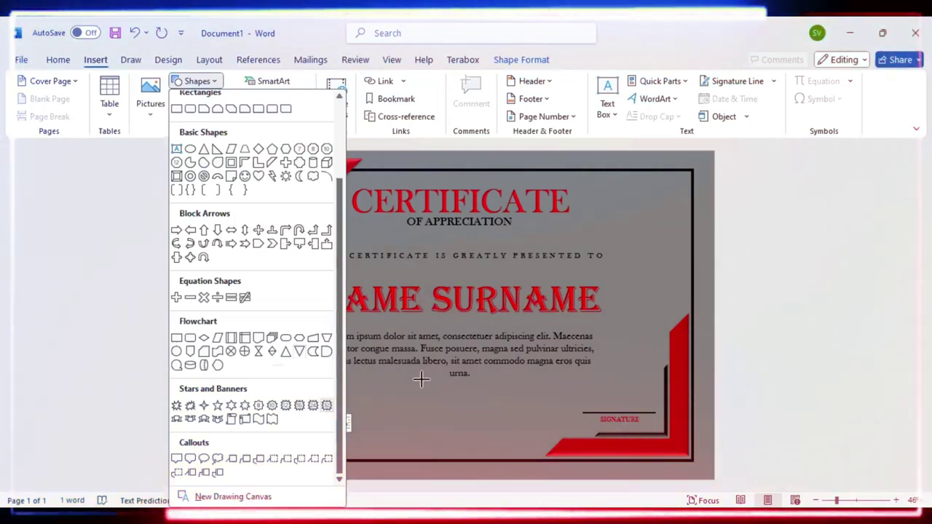
left_click_drag(425, 386, 481, 446)
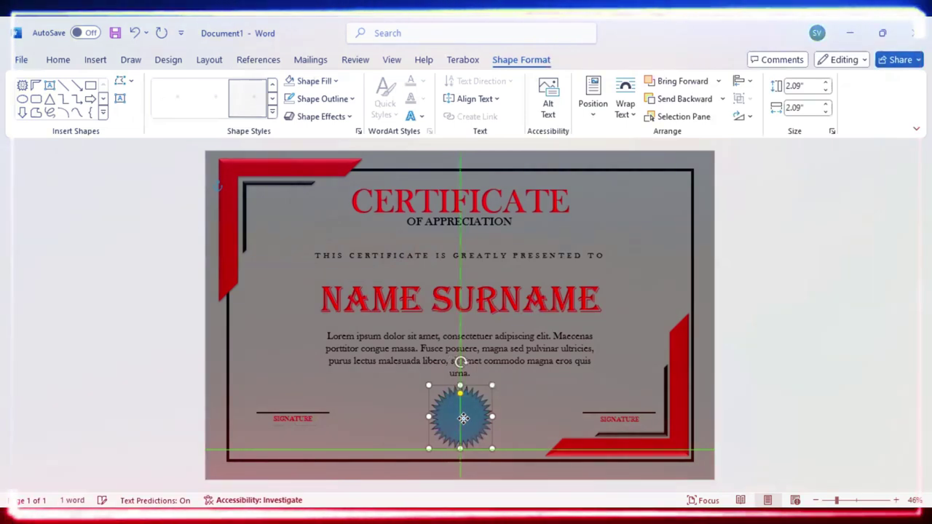
left_click_drag(450, 392, 485, 394)
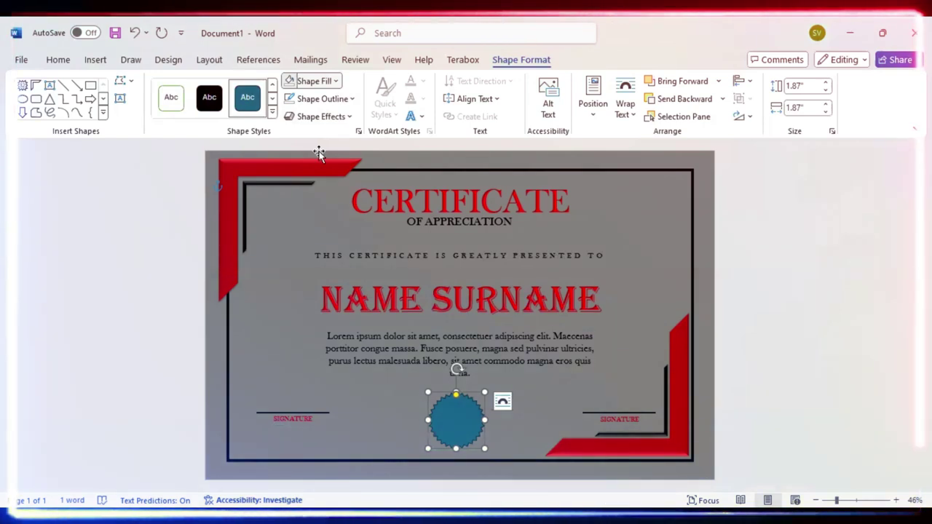
left_click(313, 81)
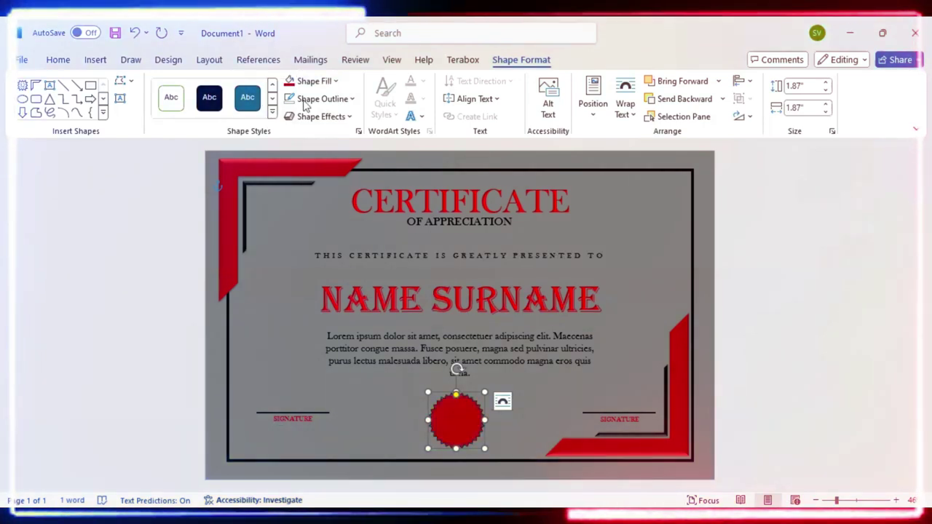
left_click(351, 118)
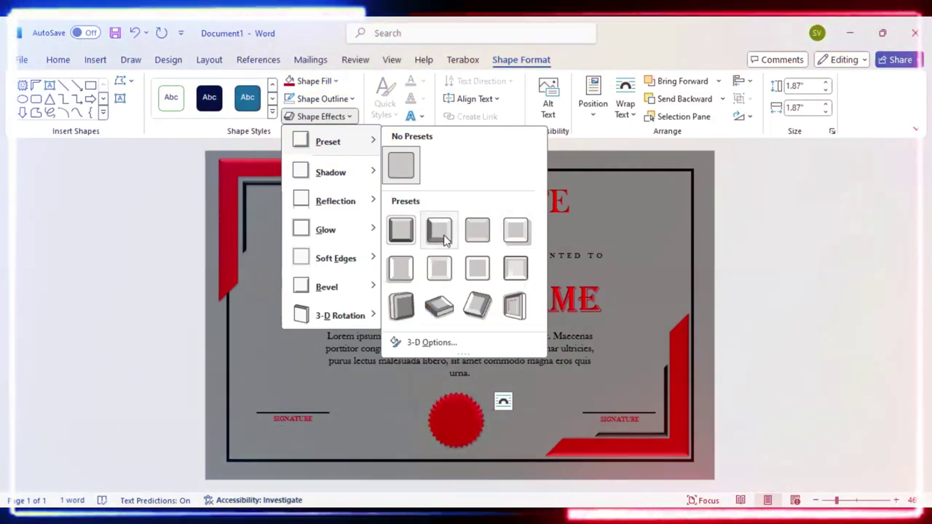
left_click_drag(466, 415, 468, 420)
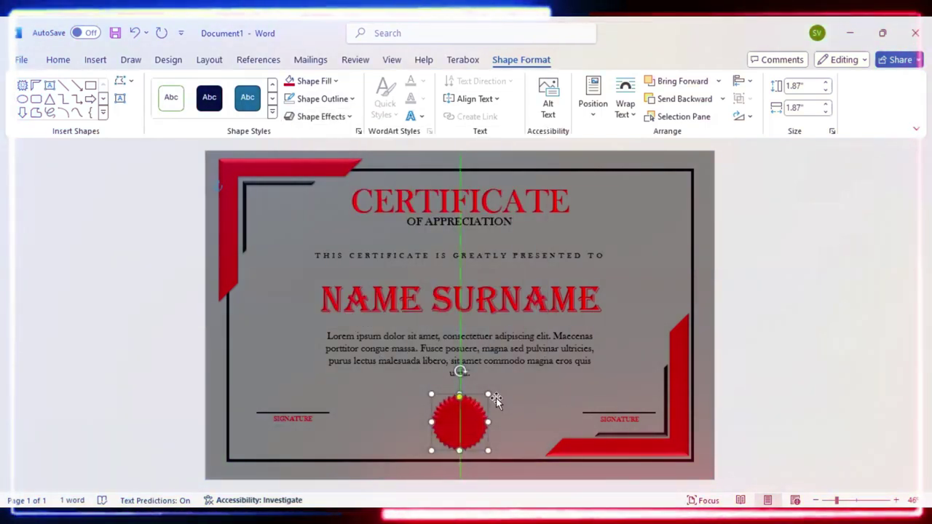
Copy the seal to the top-right corner and shrink it to 0.87".
left_click_drag(490, 396, 493, 390)
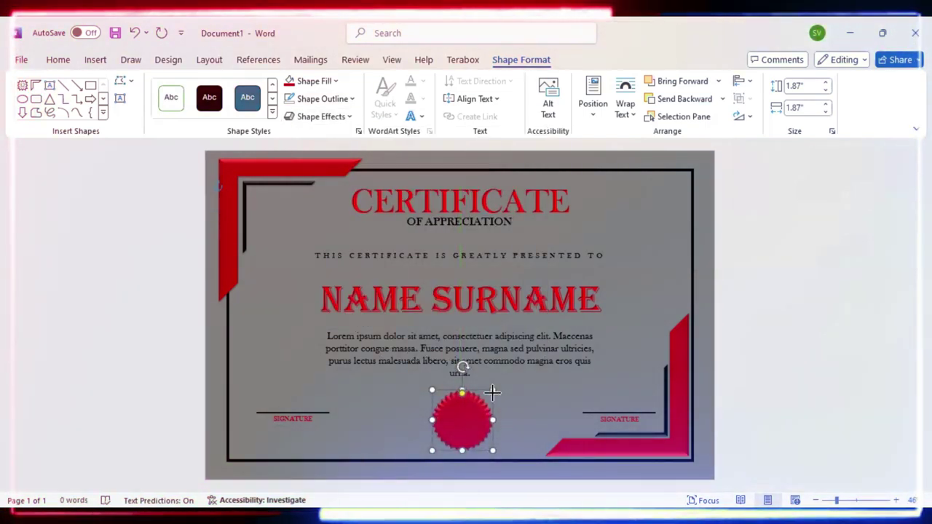
left_click_drag(461, 422, 673, 197)
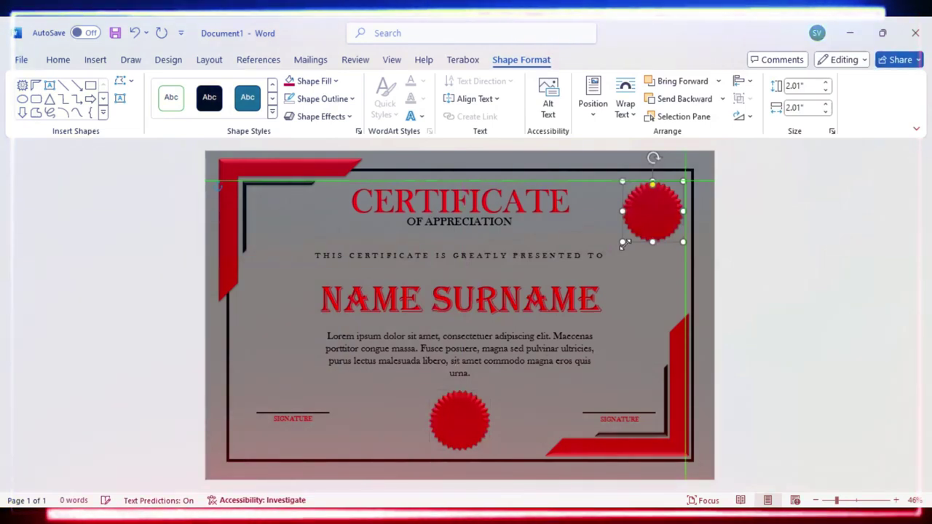
left_click_drag(624, 244, 649, 220)
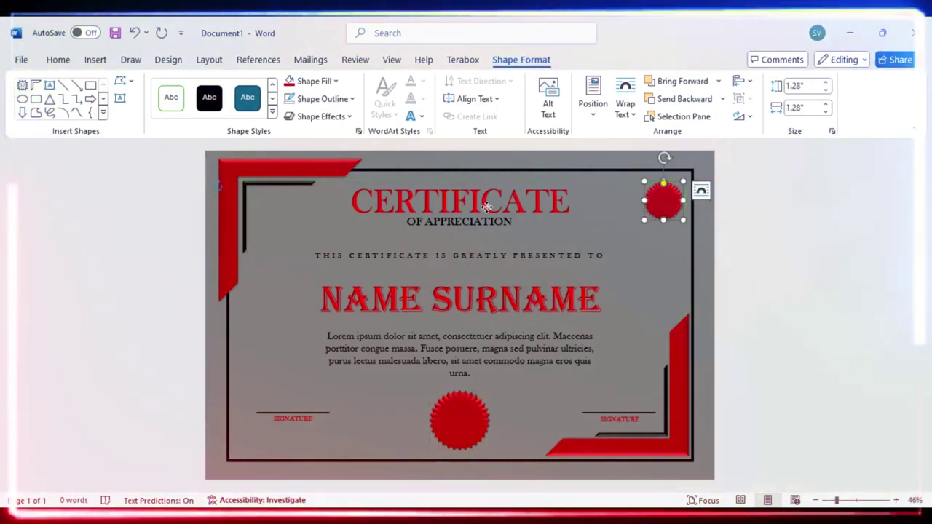
Copy the small seal to the top-left corner and give both corner seals dark centres.
left_click_drag(663, 201, 271, 209)
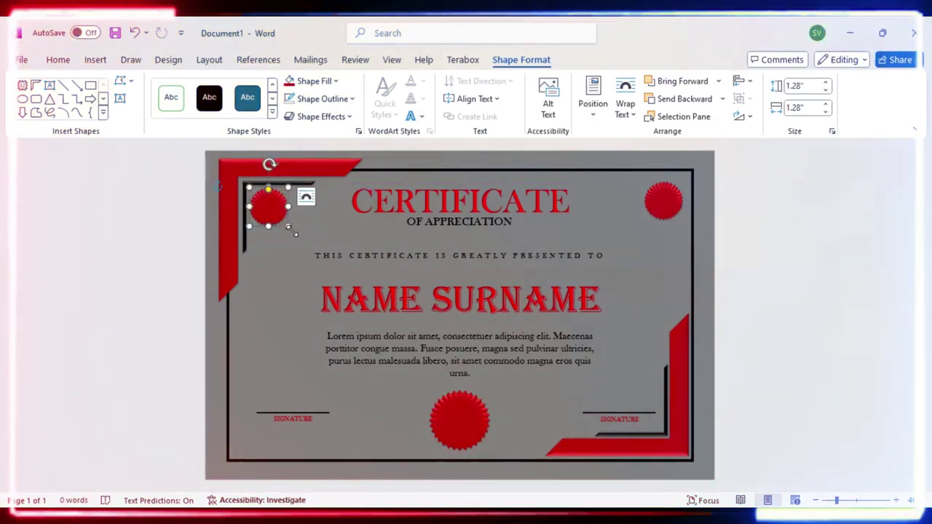
left_click_drag(277, 216, 282, 221)
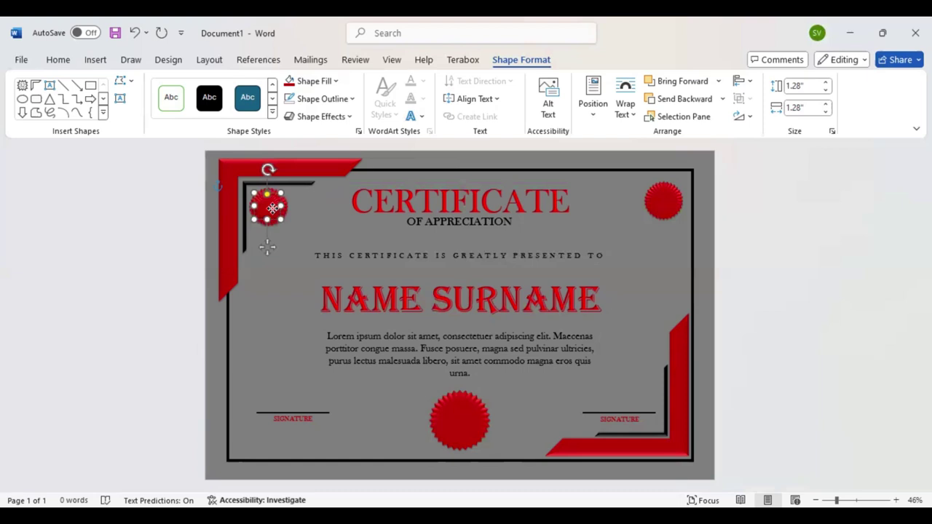
left_click_drag(271, 209, 272, 207)
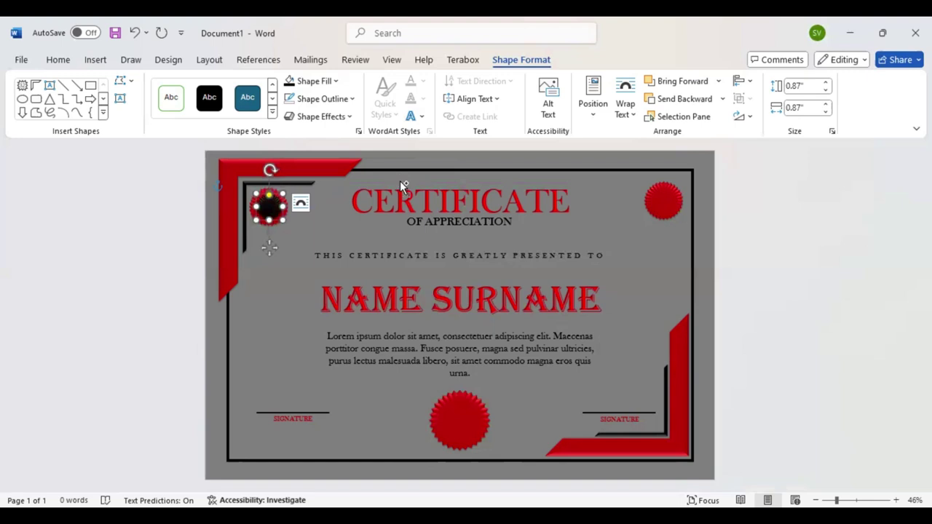
left_click_drag(269, 206, 665, 200)
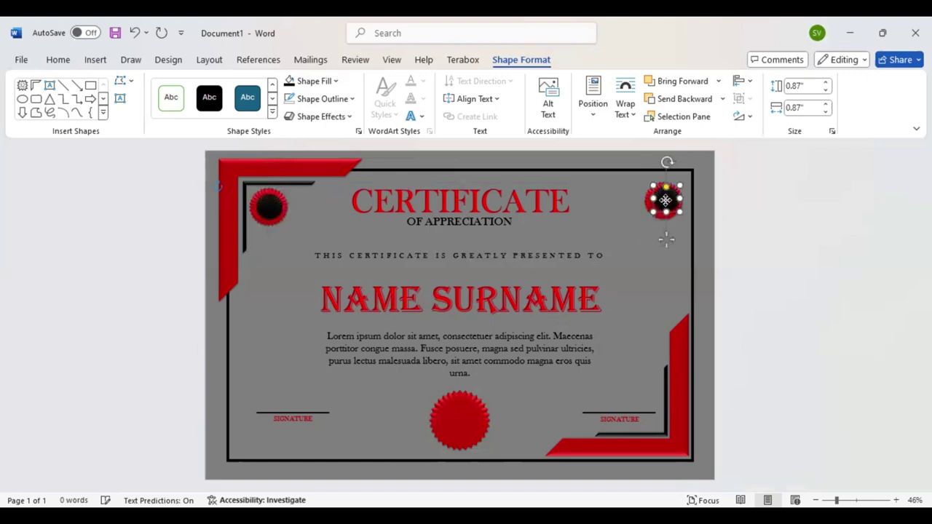